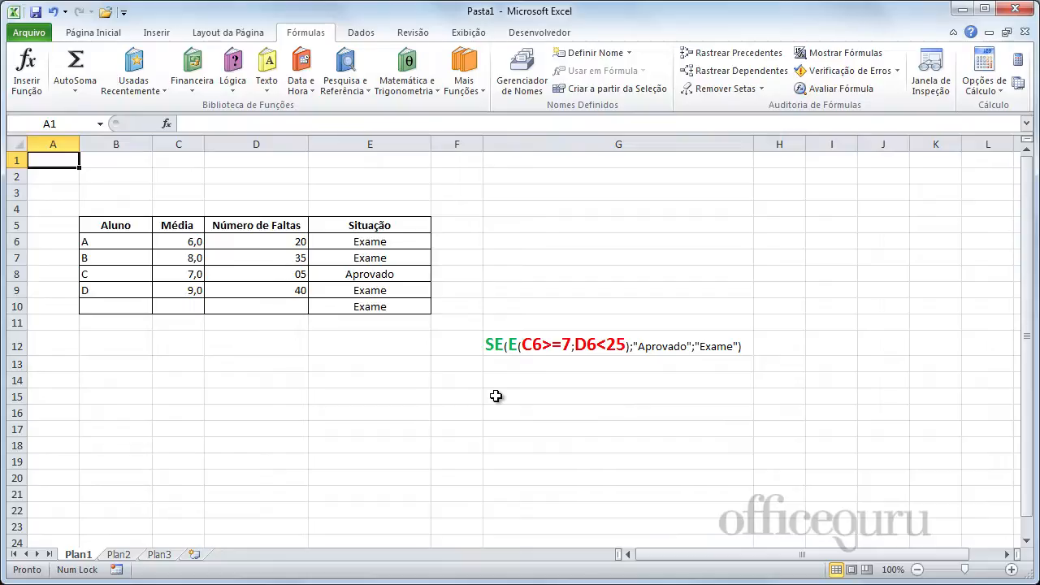
# Clear the formulas from the Situação column, cells E6 to E10.
pyautogui.click(350, 244)
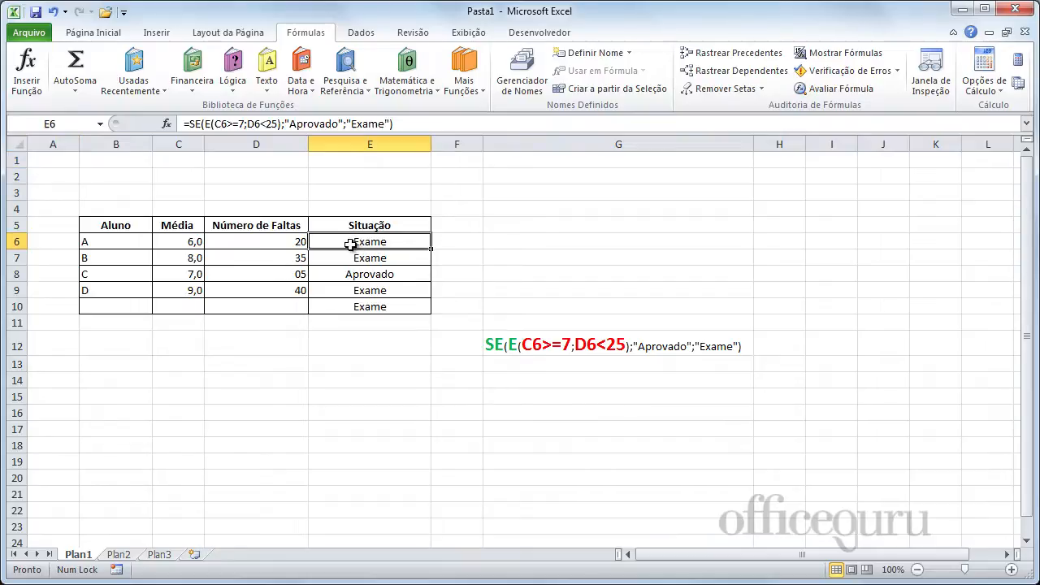
pyautogui.moveTo(344, 244); pyautogui.dragTo(353, 303)
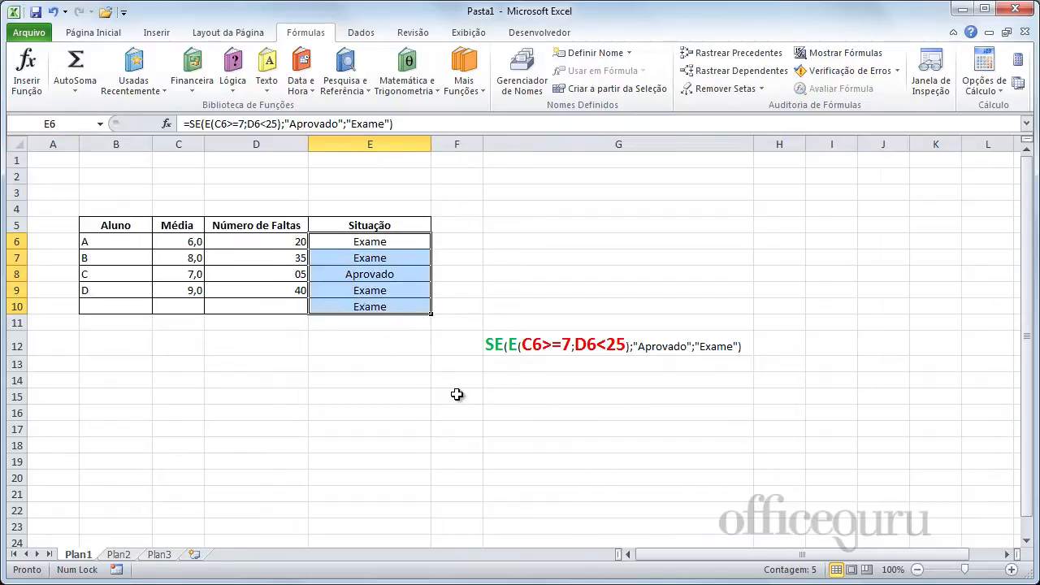
pyautogui.press('Delete')
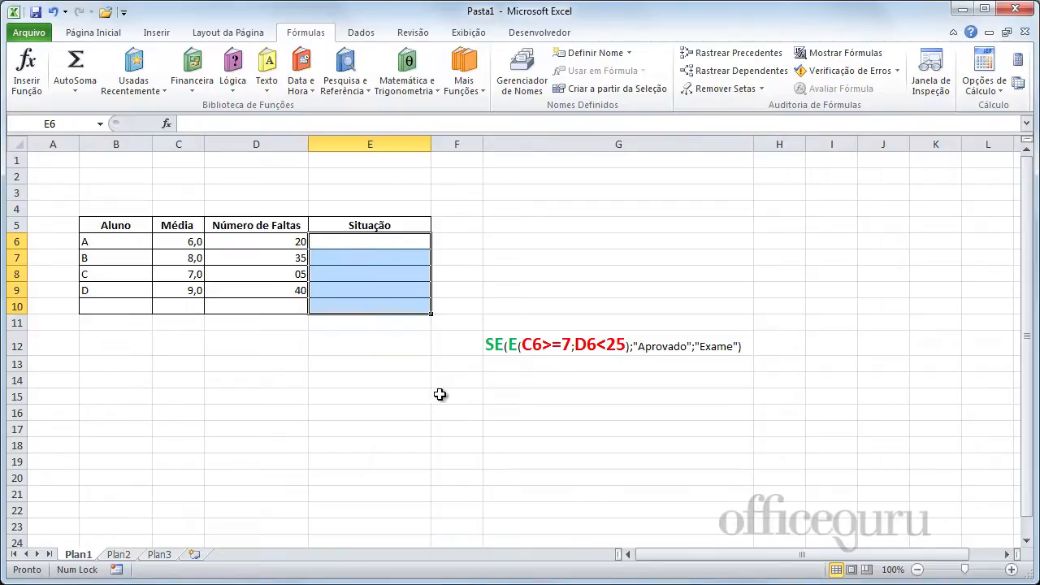
# Begin an SE formula in cell E6 with the logical test C6>=7.
pyautogui.click(375, 243)
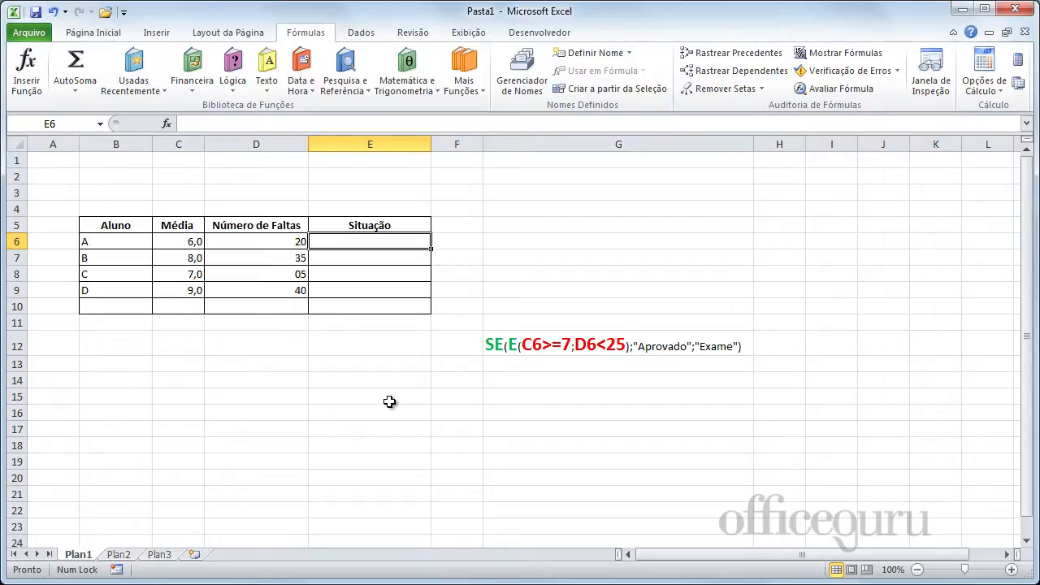
pyautogui.write('=')
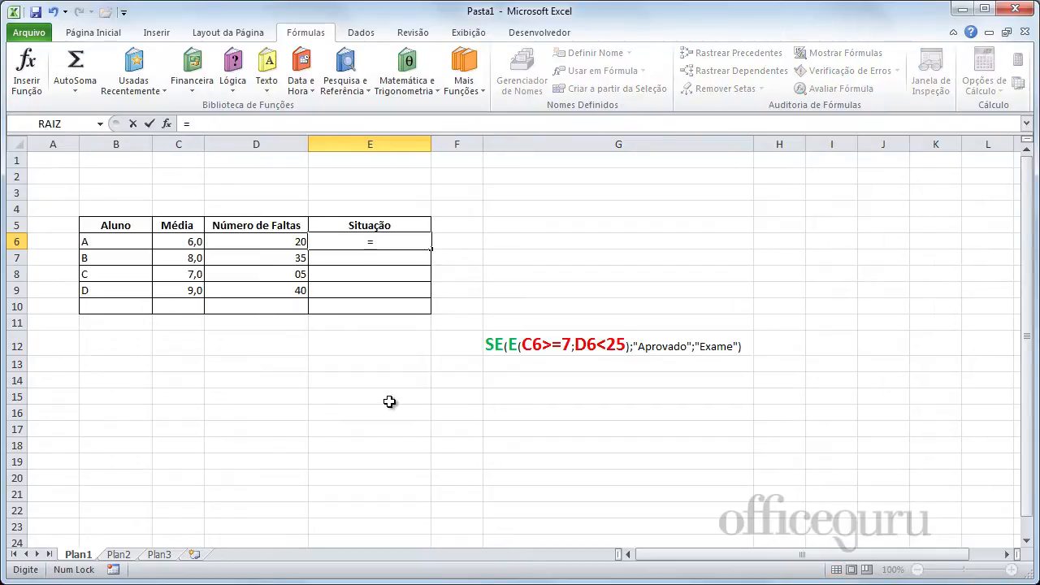
pyautogui.write('SE')
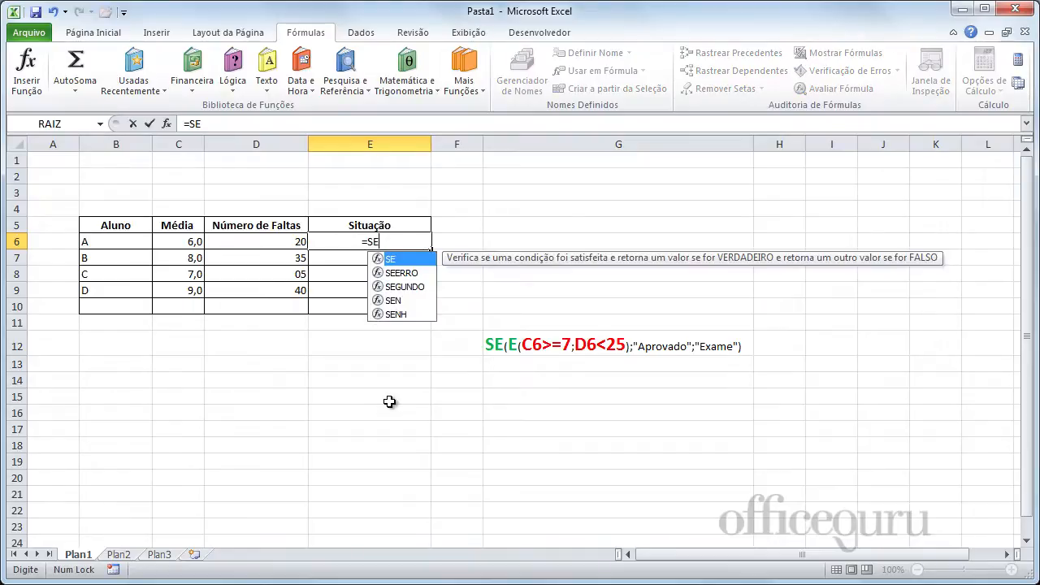
pyautogui.write('(')
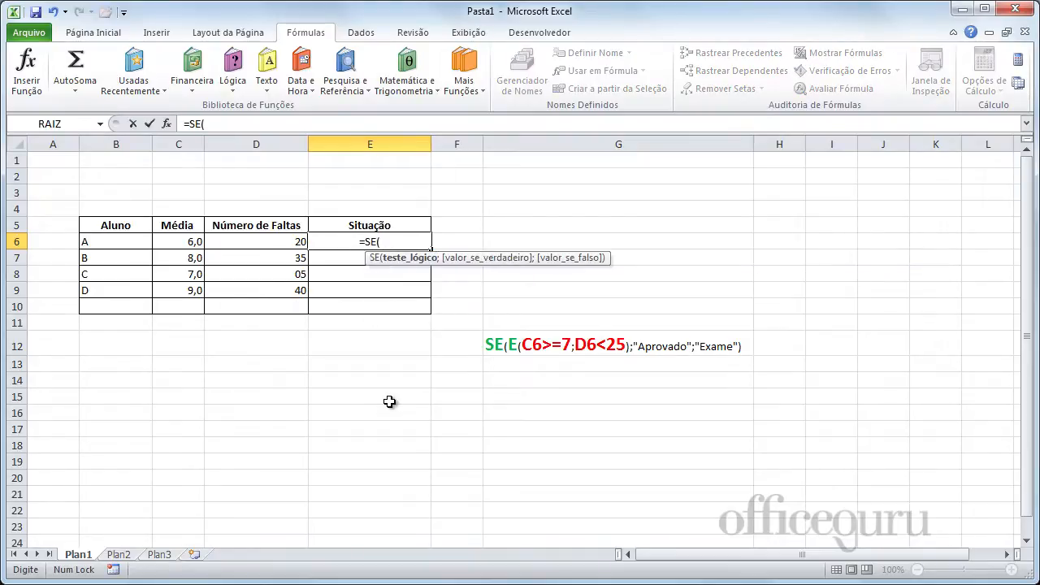
pyautogui.click(179, 242)
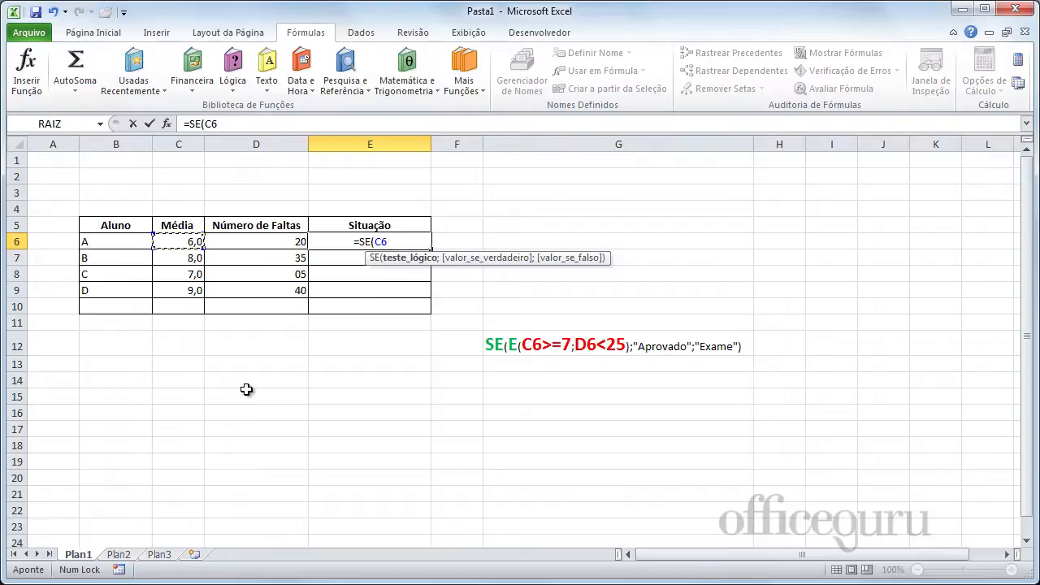
pyautogui.write('>=')
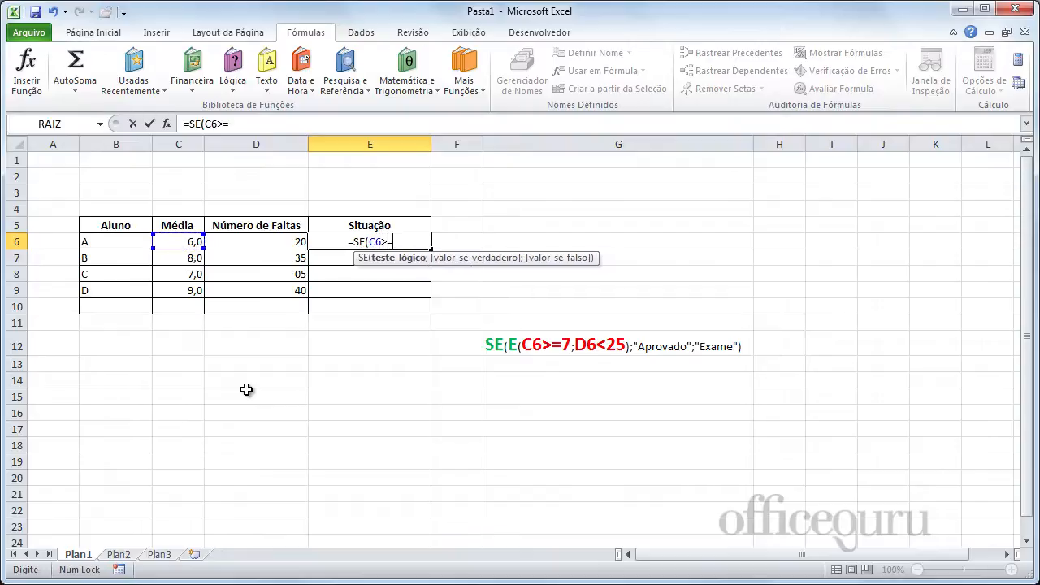
pyautogui.write('7')
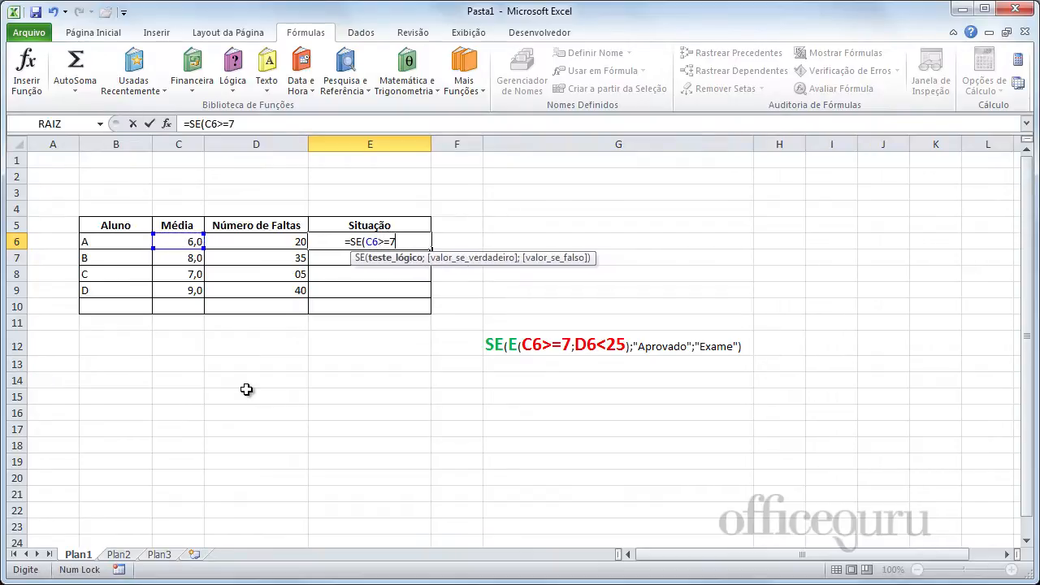
pyautogui.write(';')
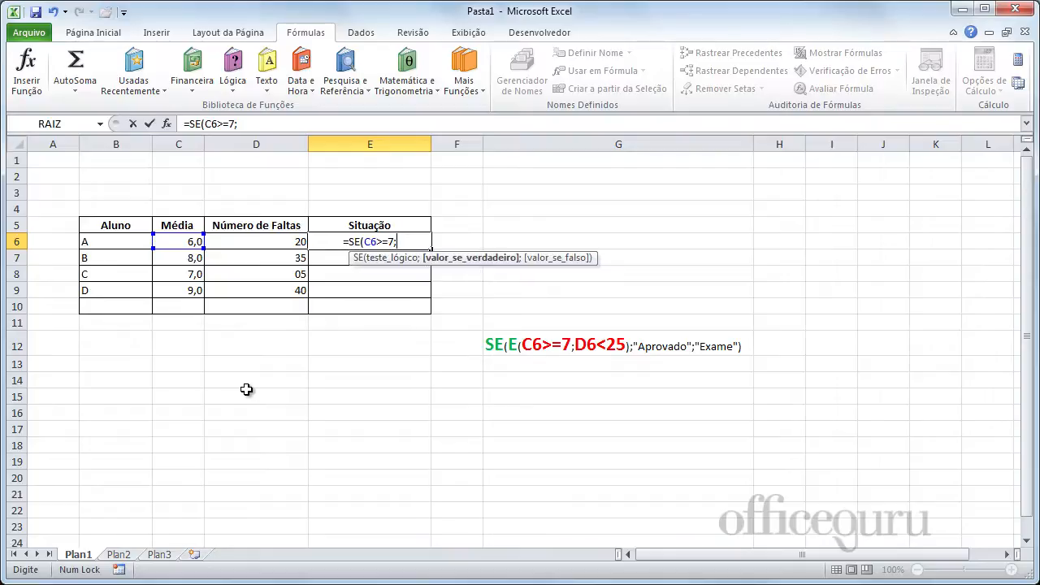
pyautogui.write('"')
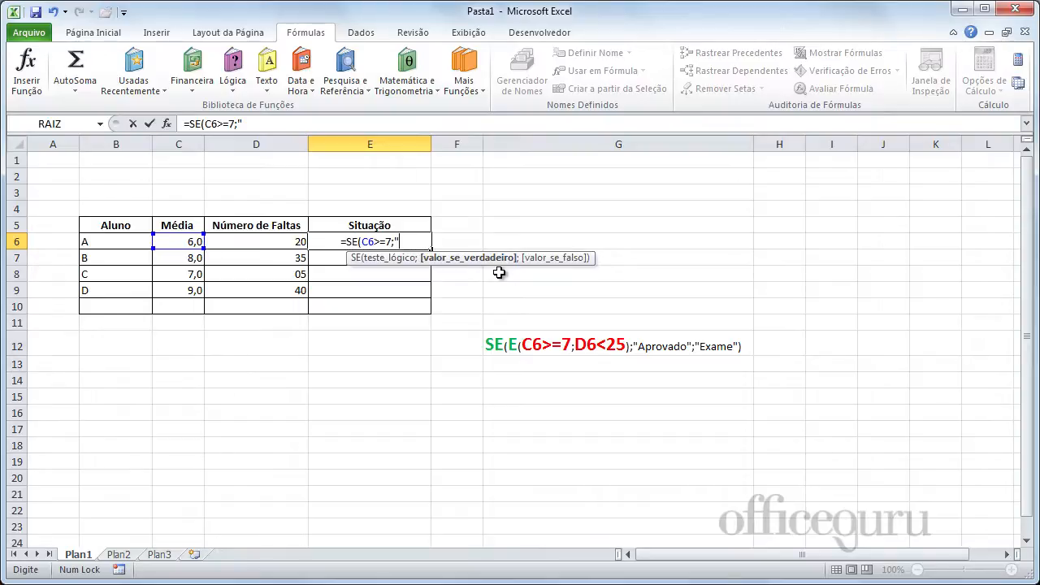
# Complete the E6 formula with "Aprovado" as the true value and "Exame" as the false value.
pyautogui.write('Aprovo')
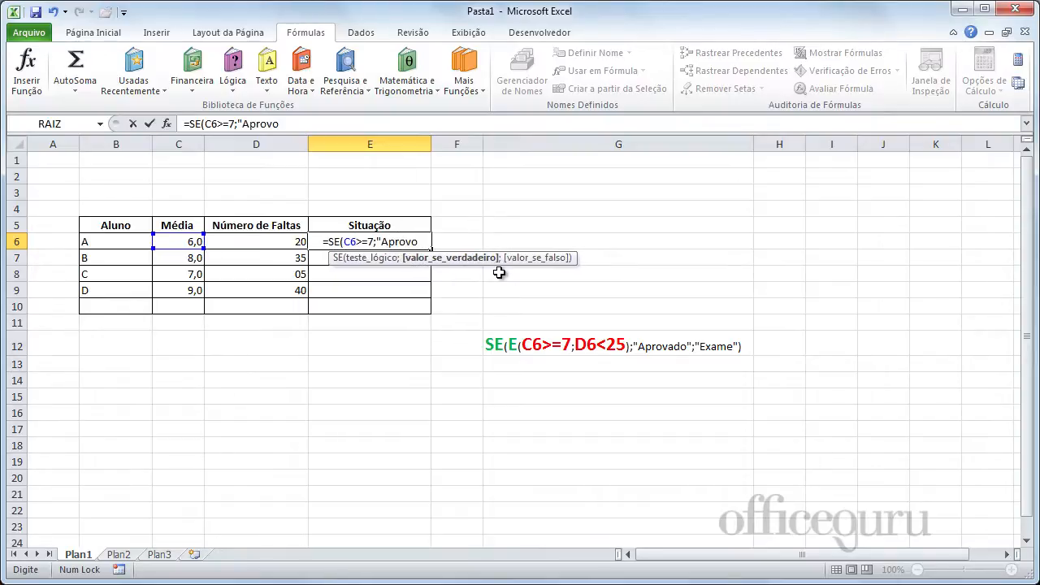
pyautogui.press('BackSpace')
pyautogui.write('ado"')
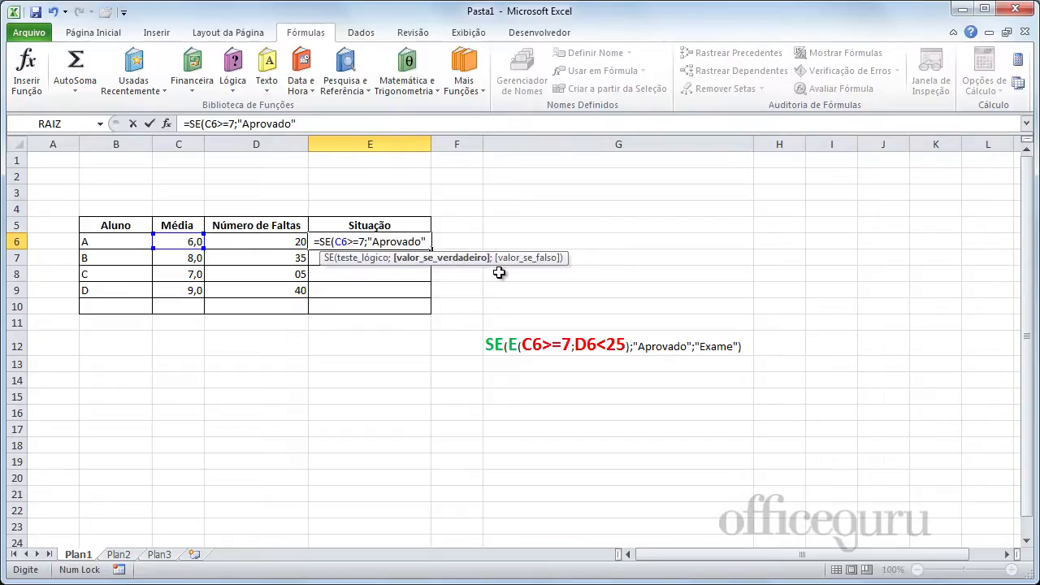
pyautogui.write(';')
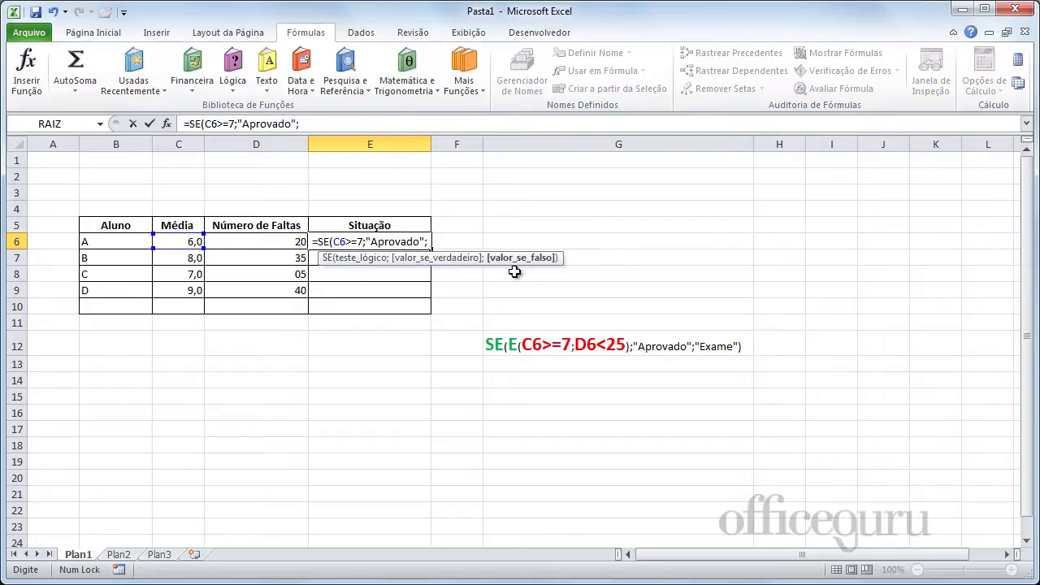
pyautogui.write('"')
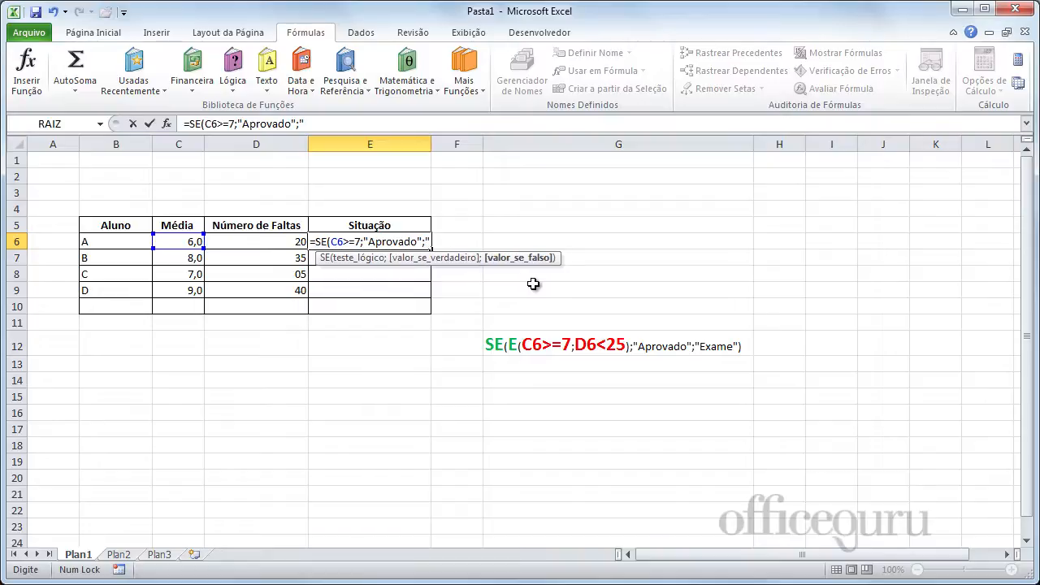
pyautogui.write('Exame')
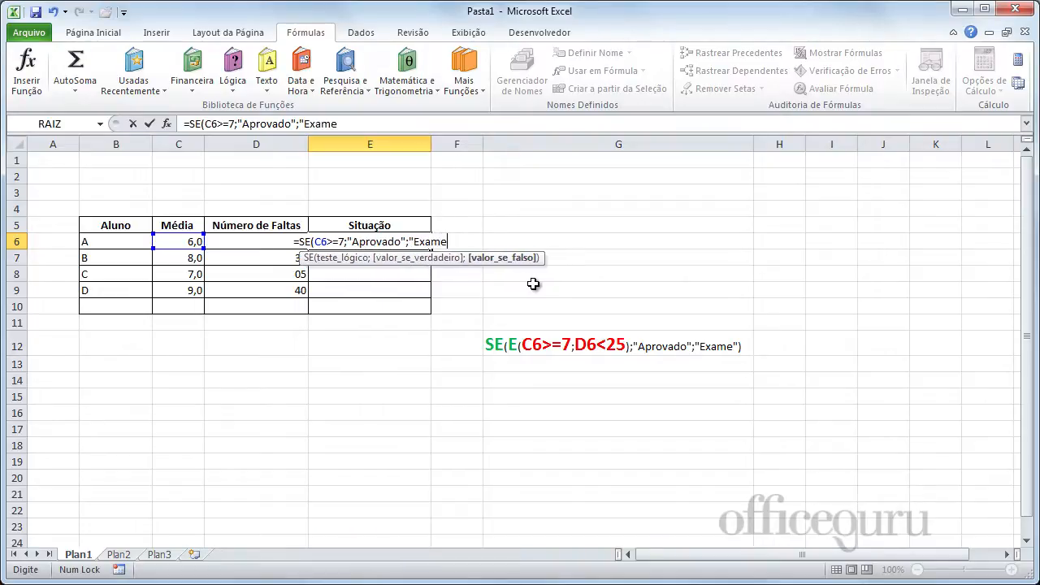
pyautogui.write('"')
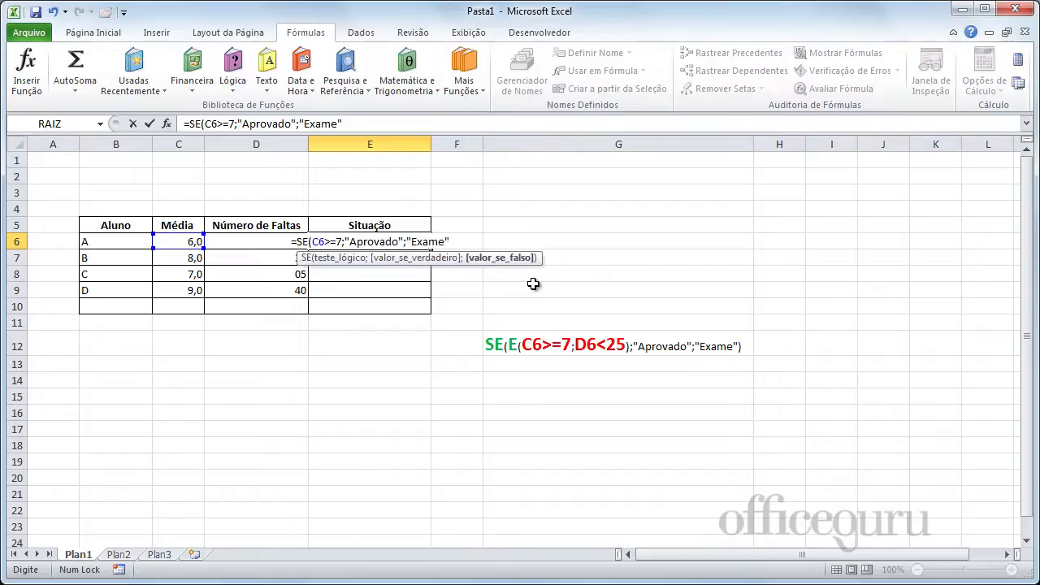
pyautogui.write(')')
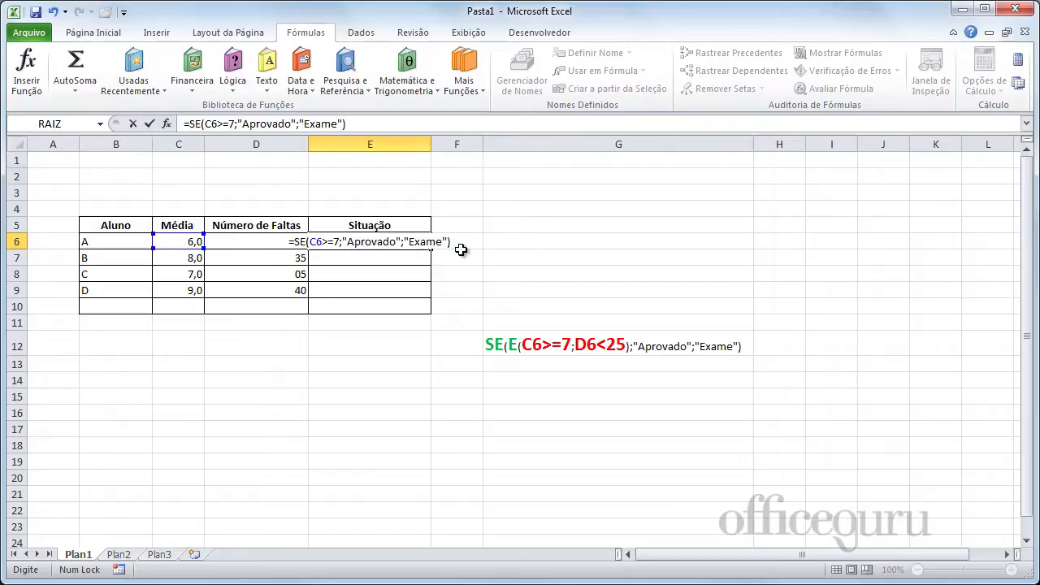
pyautogui.press('Return')
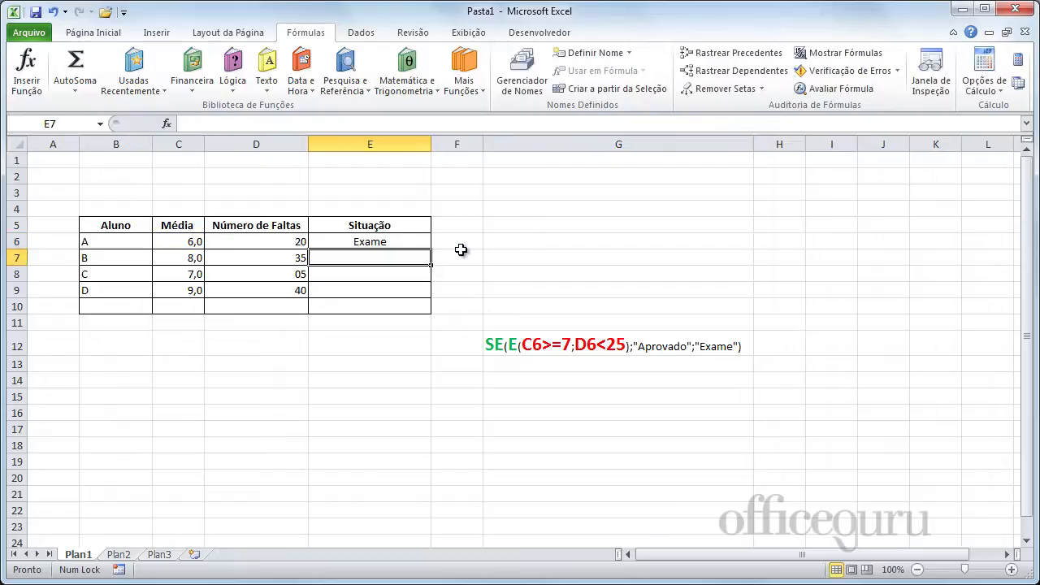
# Copy the E6 formula down to E10 and check the averages in C7, C8 and C9.
pyautogui.click(199, 239)
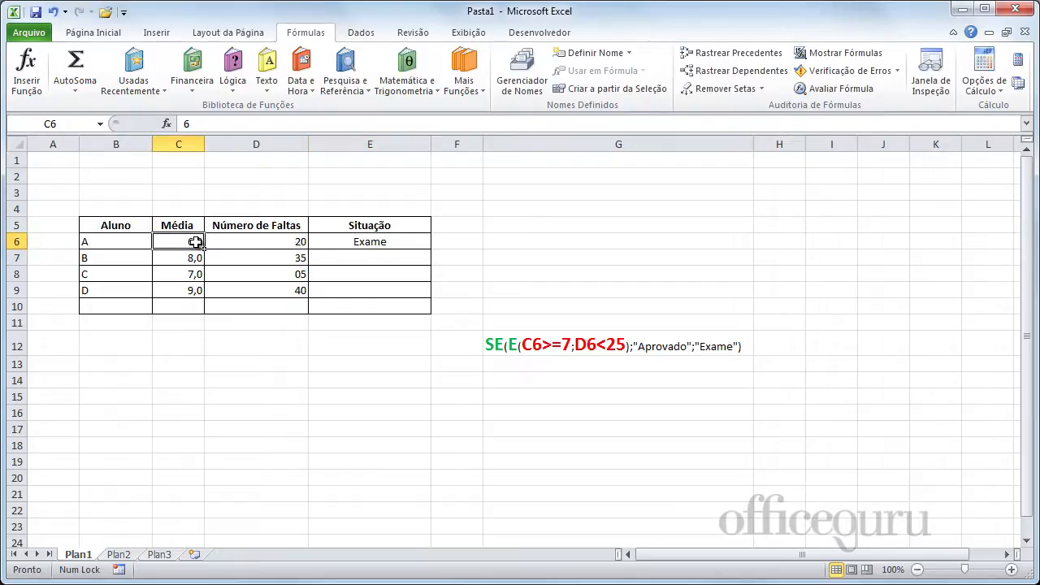
pyautogui.click(394, 237)
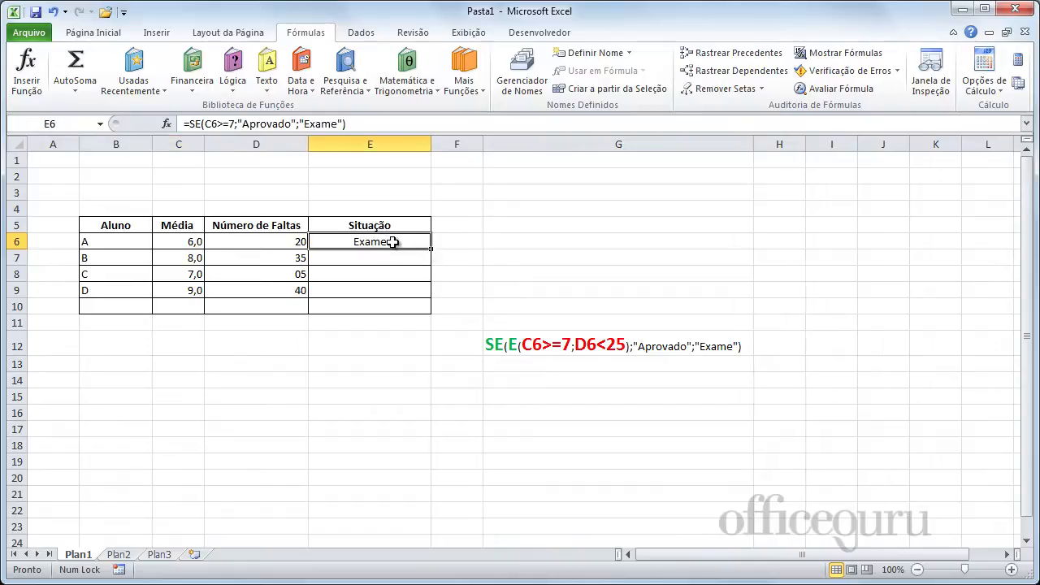
pyautogui.moveTo(433, 250); pyautogui.dragTo(429, 307)
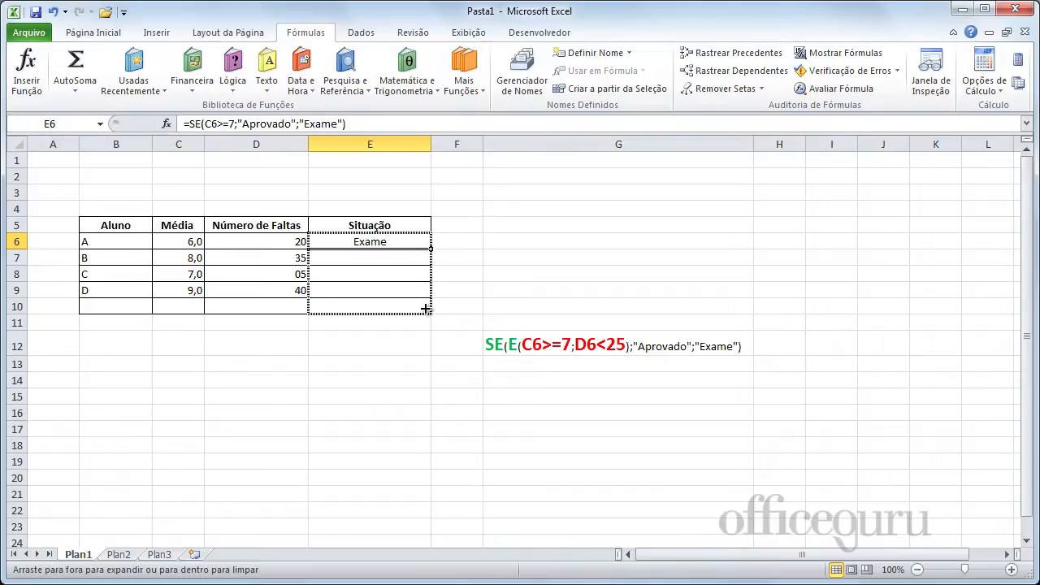
pyautogui.click(374, 378)
pyautogui.click(189, 260)
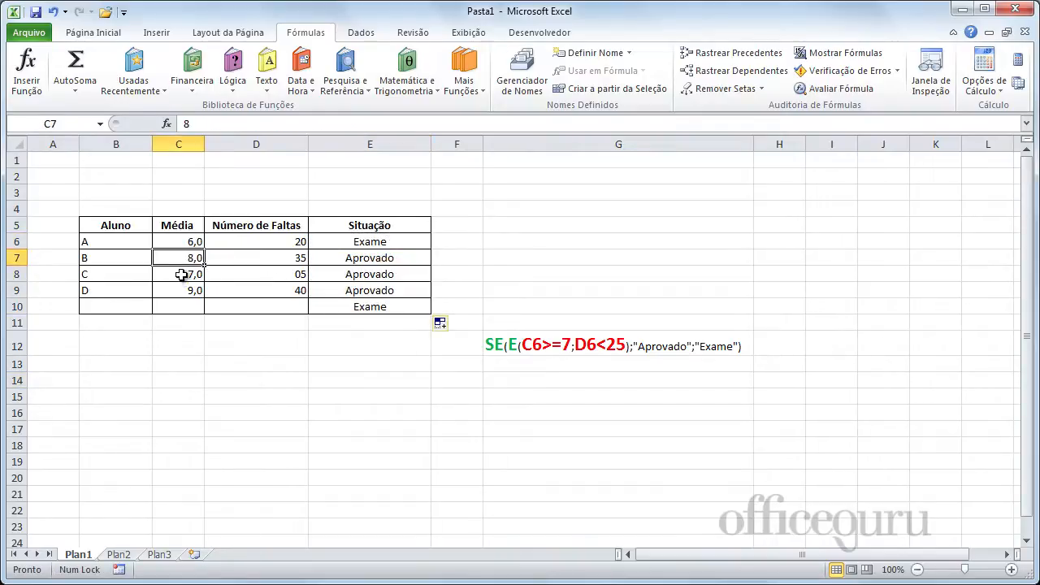
pyautogui.click(184, 274)
pyautogui.click(178, 290)
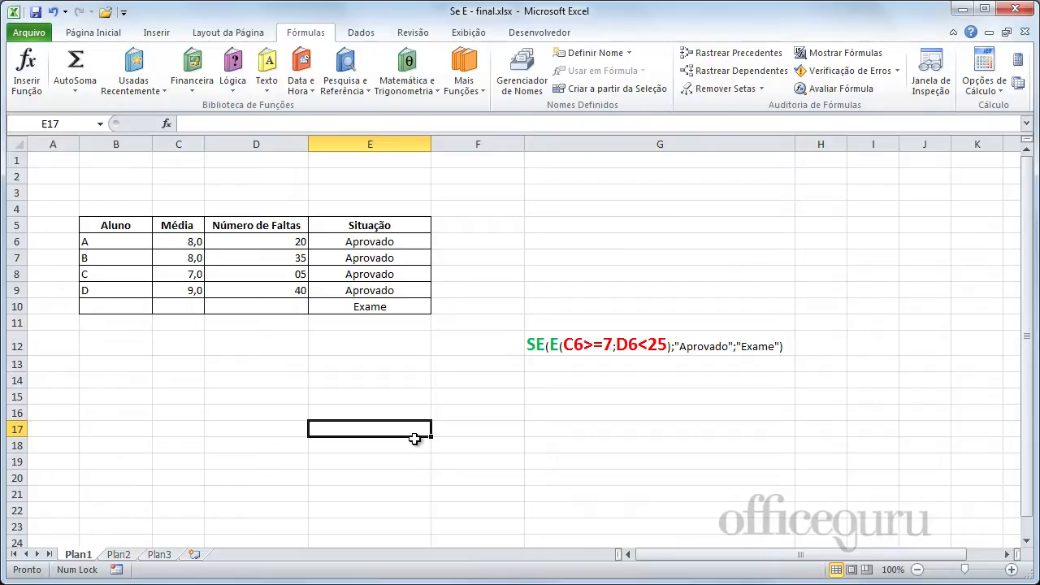
# Enter the example text "azul e vw e flex e 1.8" in cell E17.
pyautogui.write('azu')
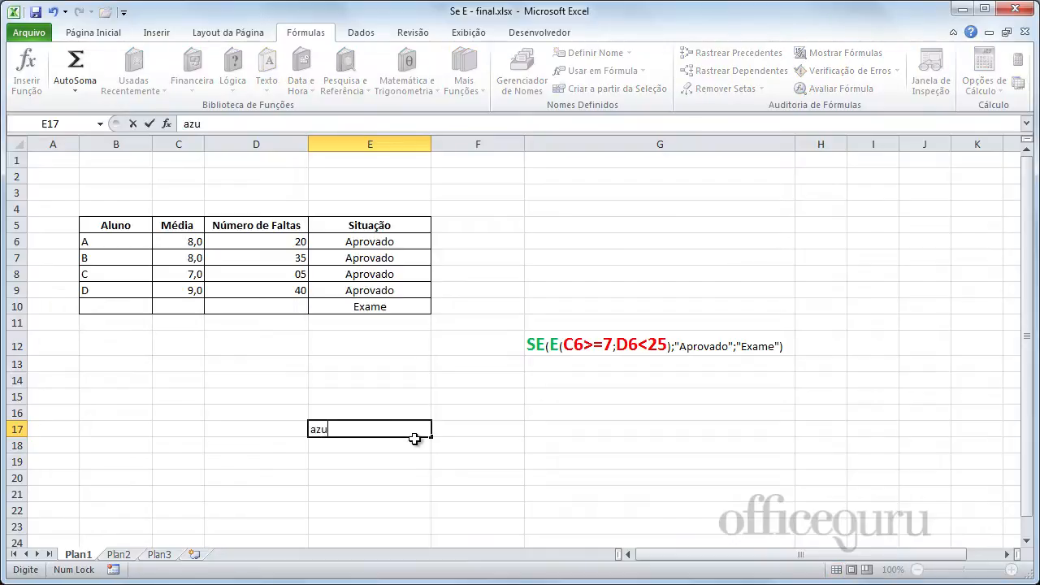
pyautogui.write('l e vw e fle')
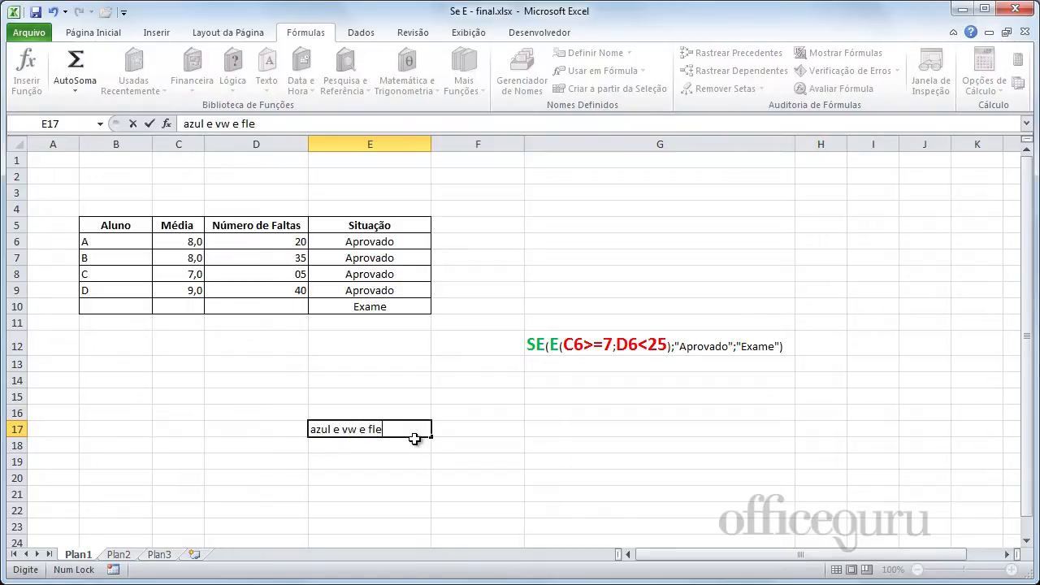
pyautogui.write('x e 1.8')
pyautogui.press('Return')
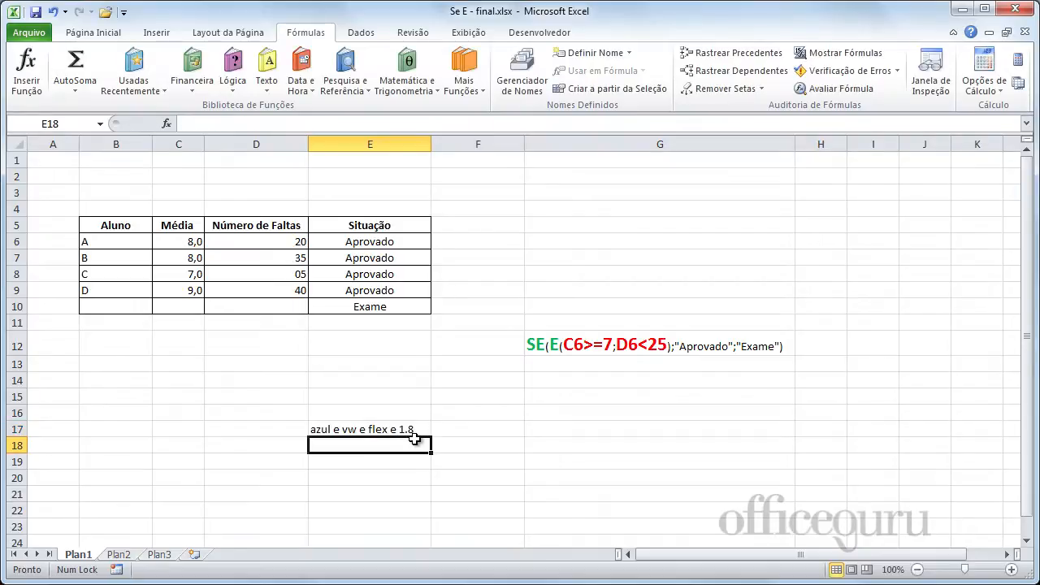
pyautogui.click(415, 476)
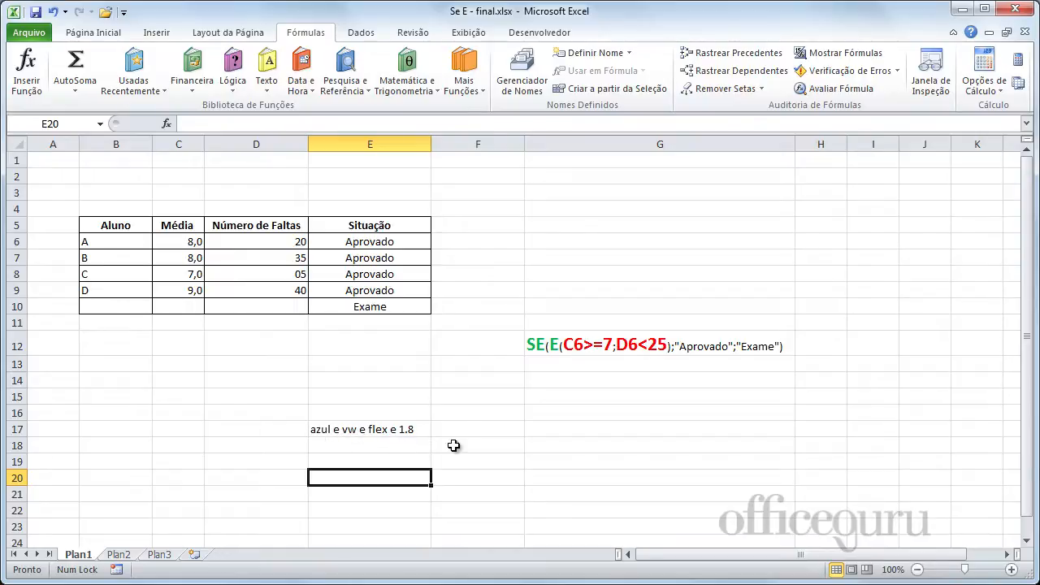
# Highlight the first criterion, "azul", within the text of cell E17.
pyautogui.click(348, 433)
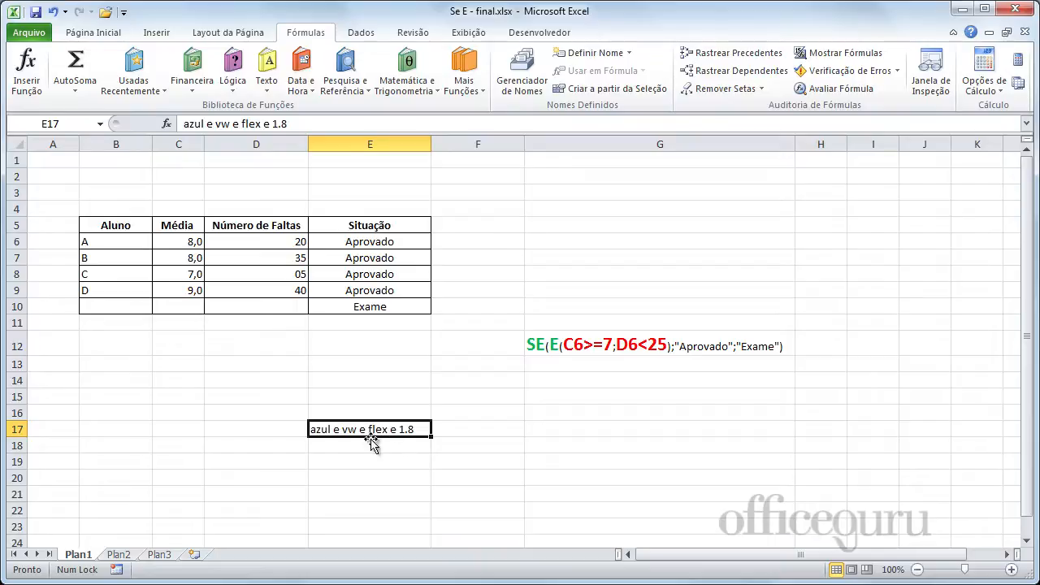
pyautogui.doubleClick(327, 429)
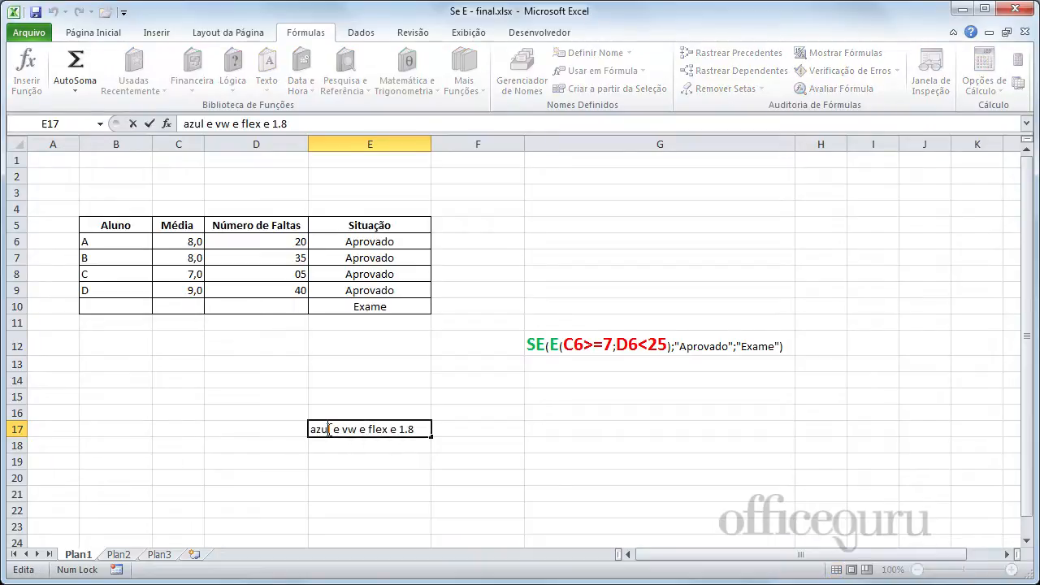
pyautogui.moveTo(327, 429); pyautogui.dragTo(297, 429)
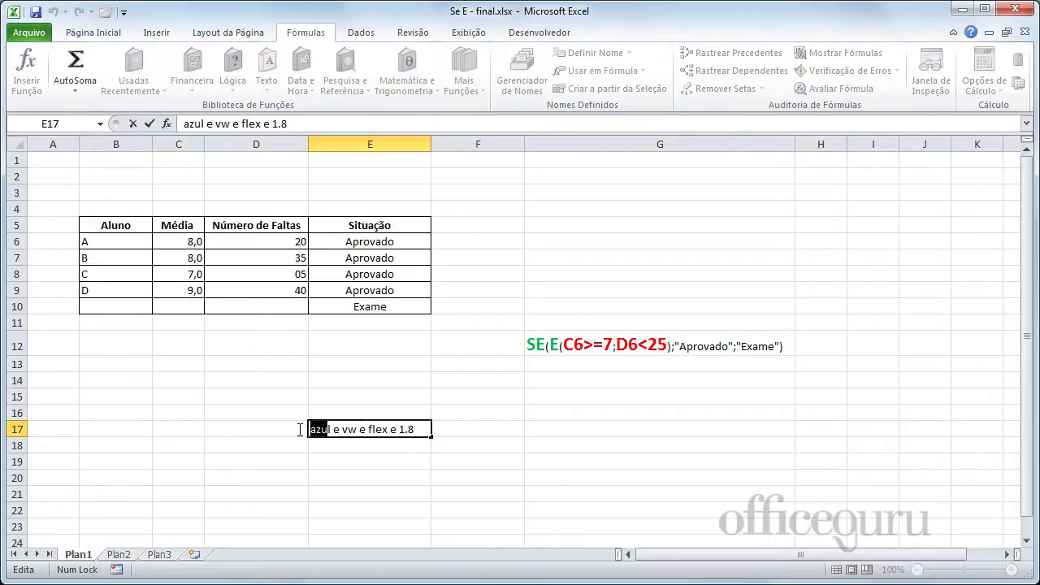
pyautogui.click(340, 459)
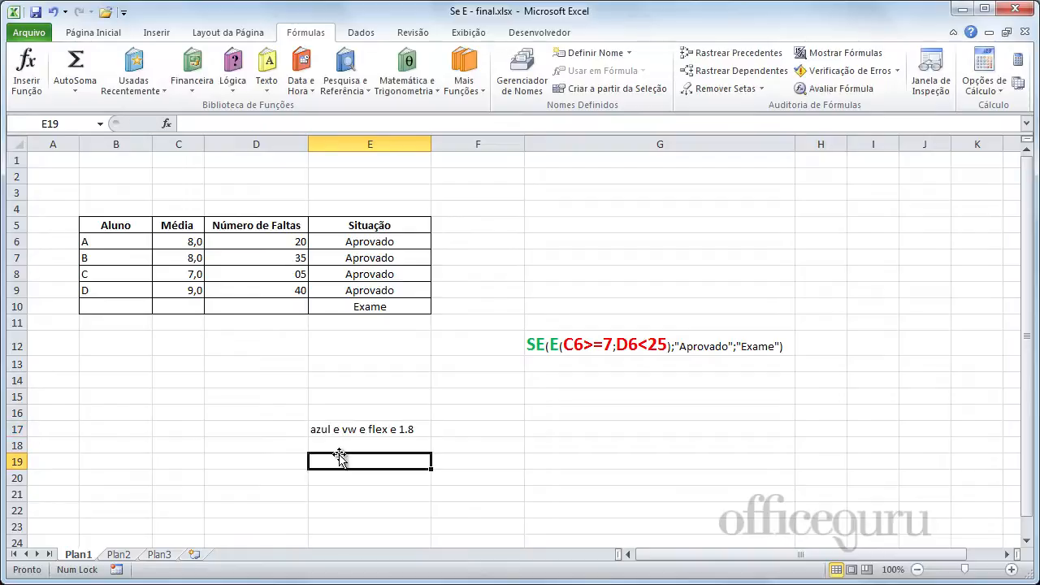
# Start an E function formula in cell F6 with C6>=7 as its first condition.
pyautogui.click(469, 243)
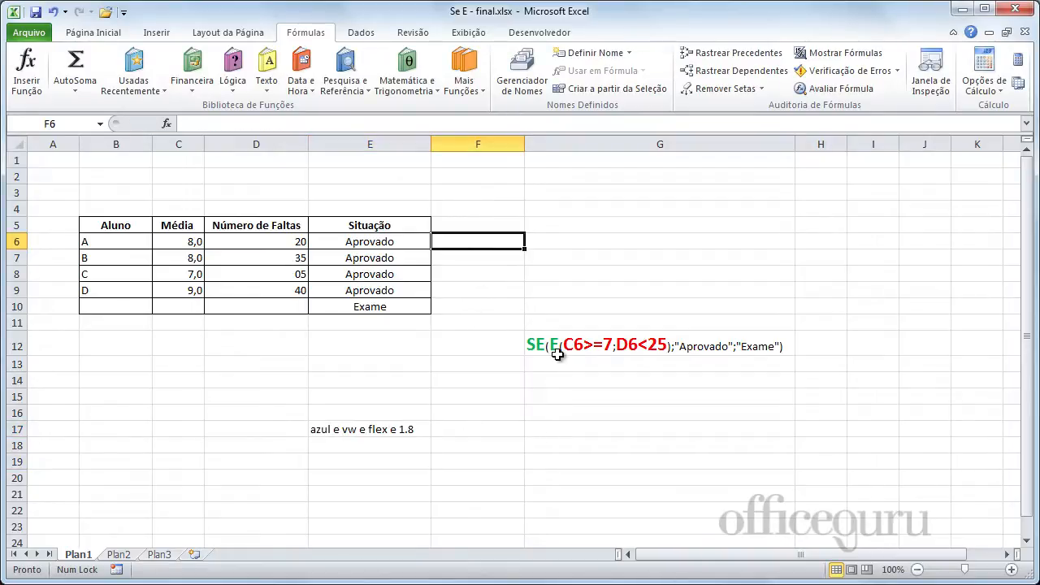
pyautogui.write('=')
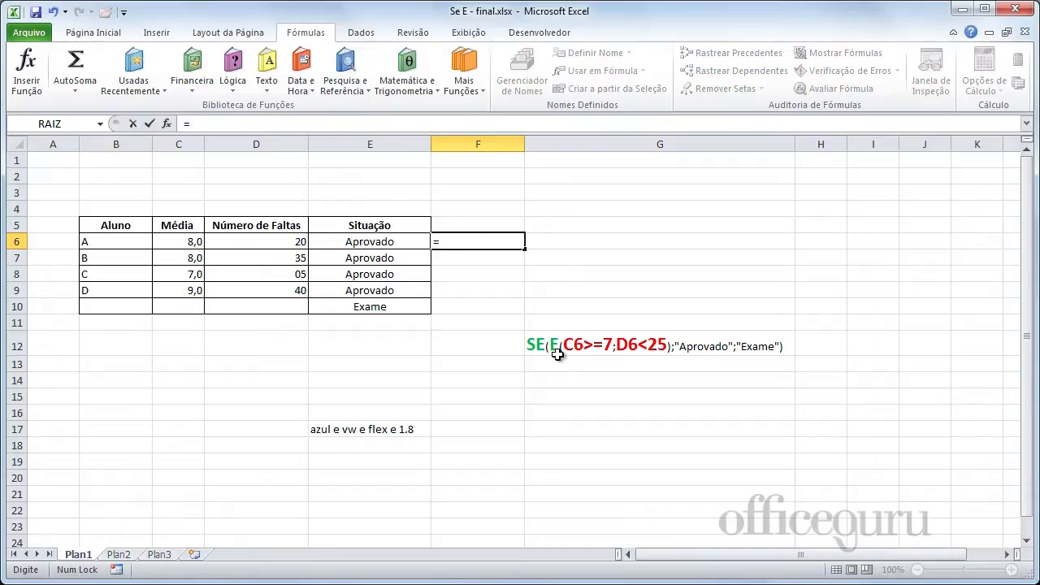
pyautogui.write('e(')
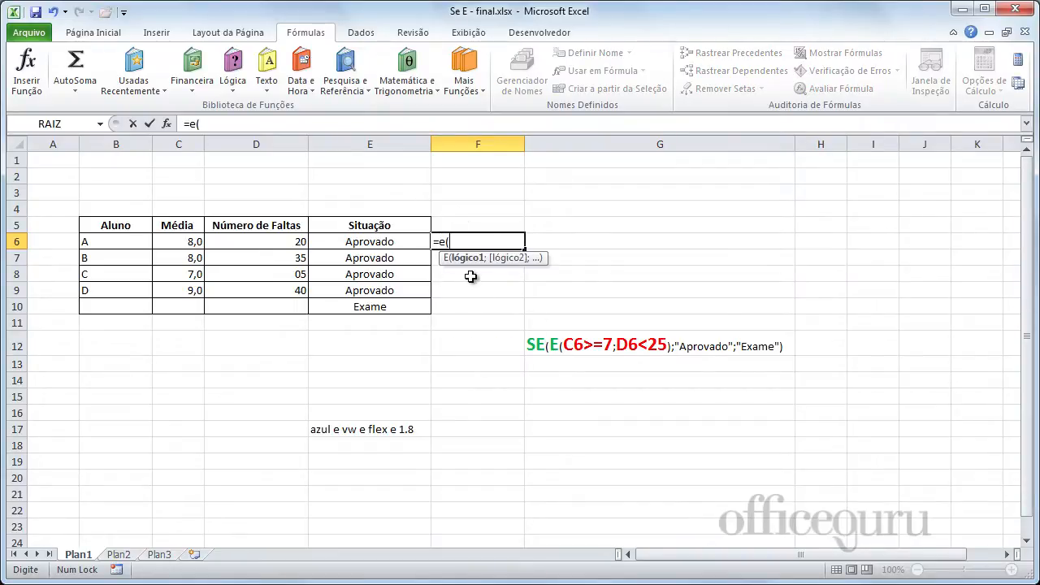
pyautogui.click(179, 244)
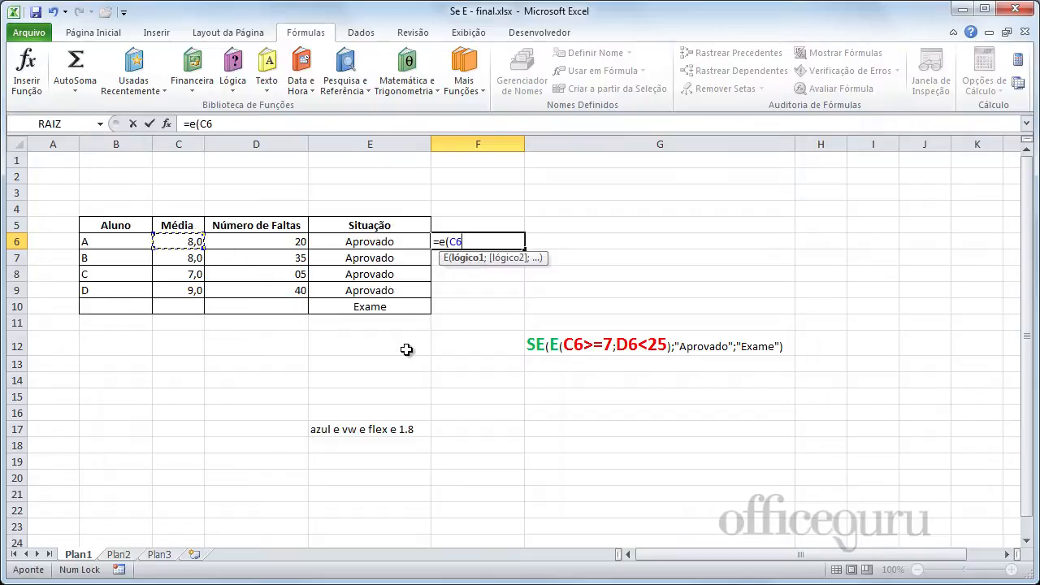
pyautogui.write('>=')
pyautogui.write('7')
pyautogui.write(';')
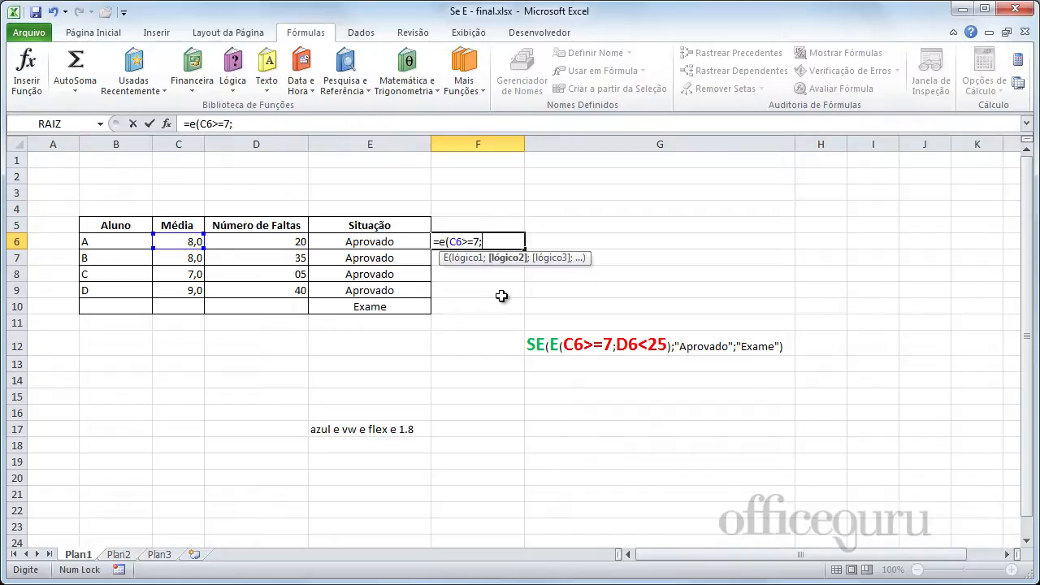
# Add the conditions C6>0 and C6<=10 to the E function in F6 and enter the formula.
pyautogui.click(178, 243)
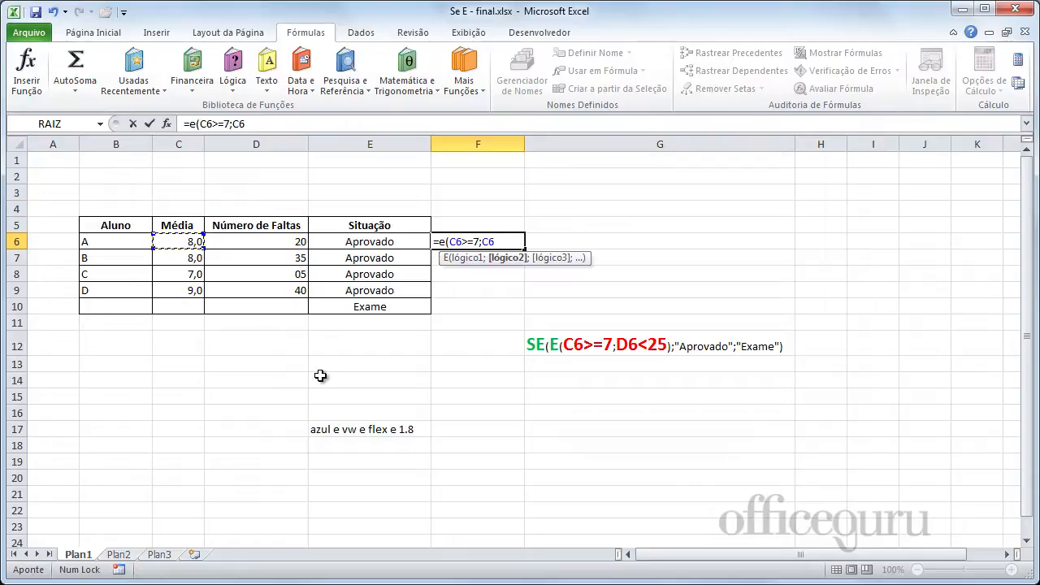
pyautogui.write('>0')
pyautogui.write(';')
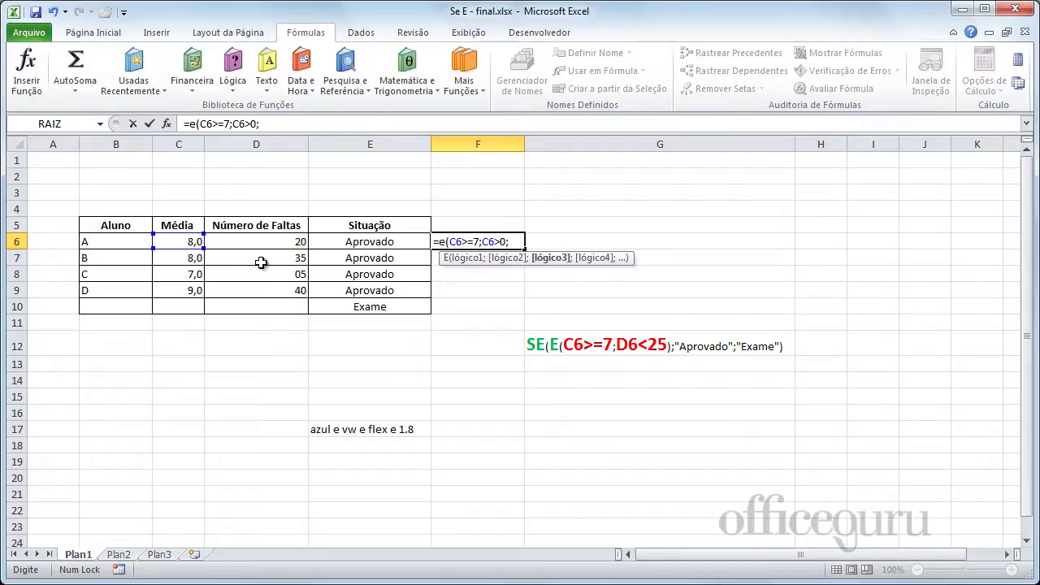
pyautogui.click(185, 238)
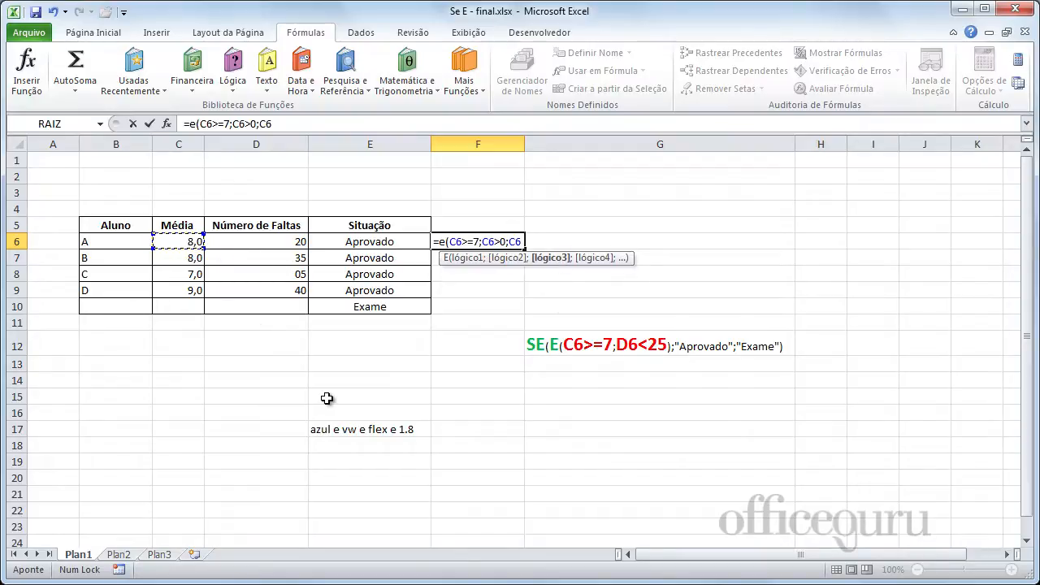
pyautogui.write('<=10)')
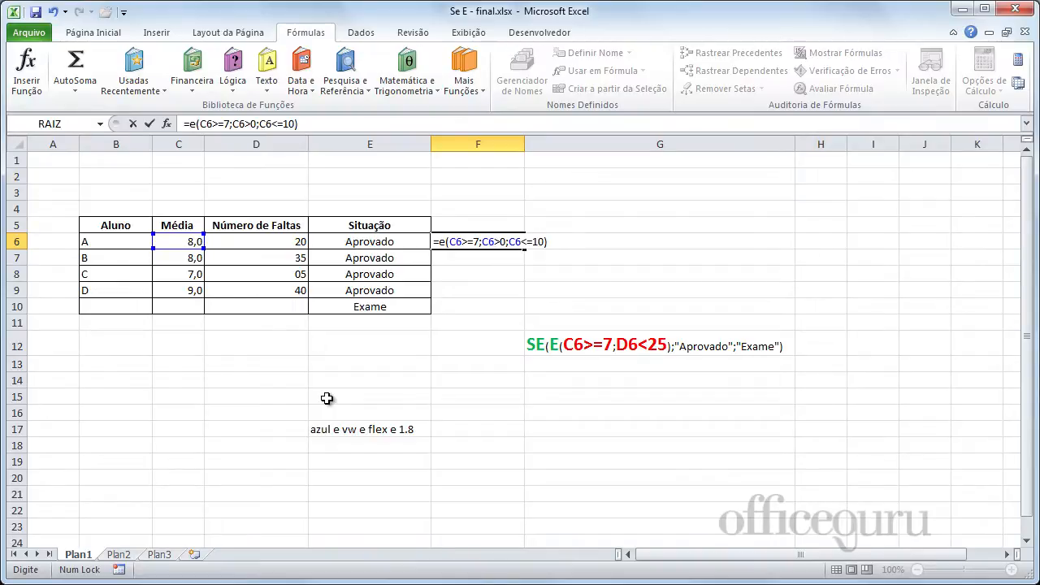
pyautogui.press('Return')
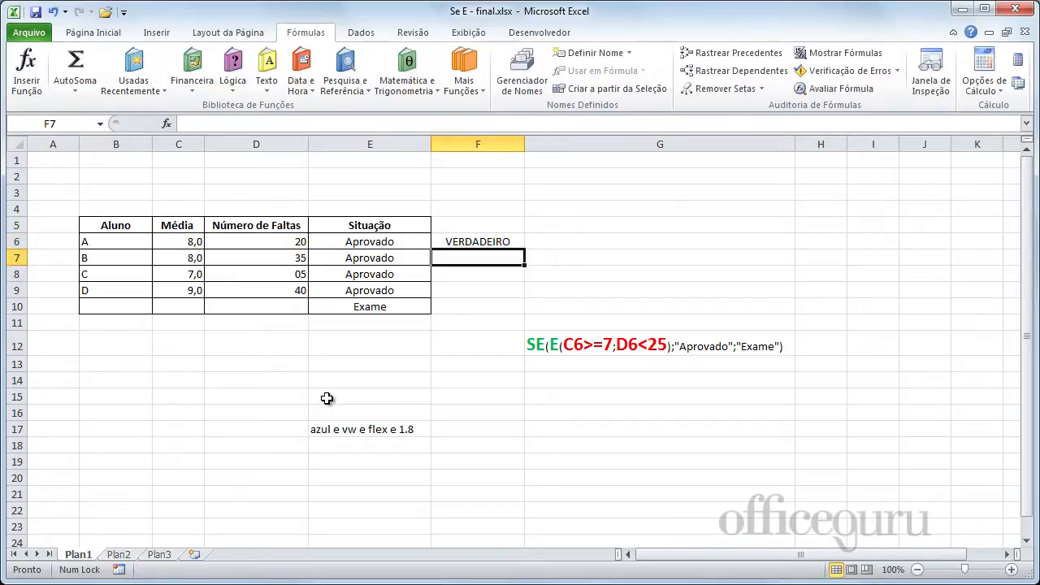
# Test the F6 formula by setting student A's average in C6 to 6 and to -4.
pyautogui.click(163, 242)
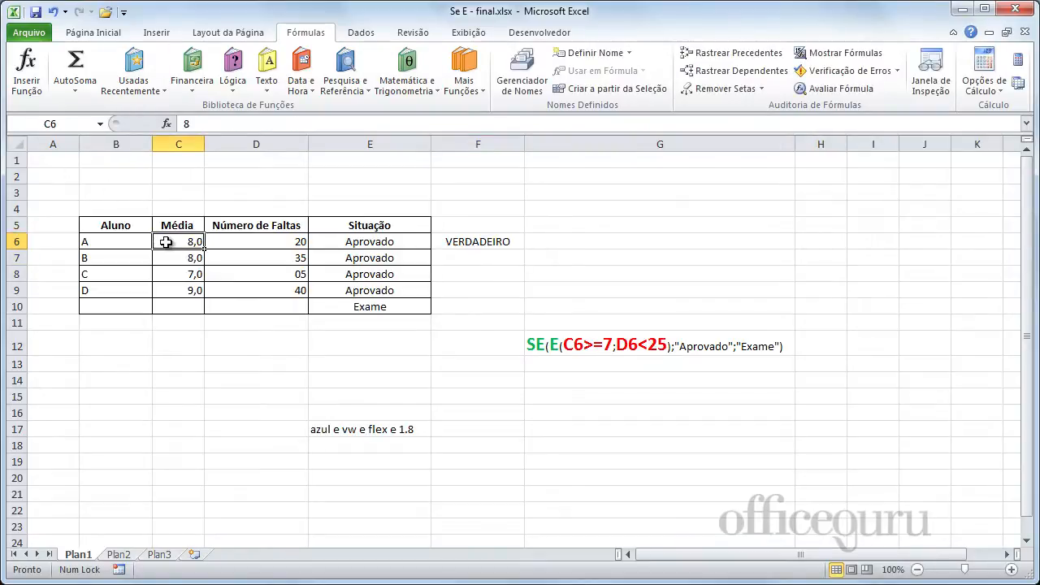
pyautogui.click(484, 241)
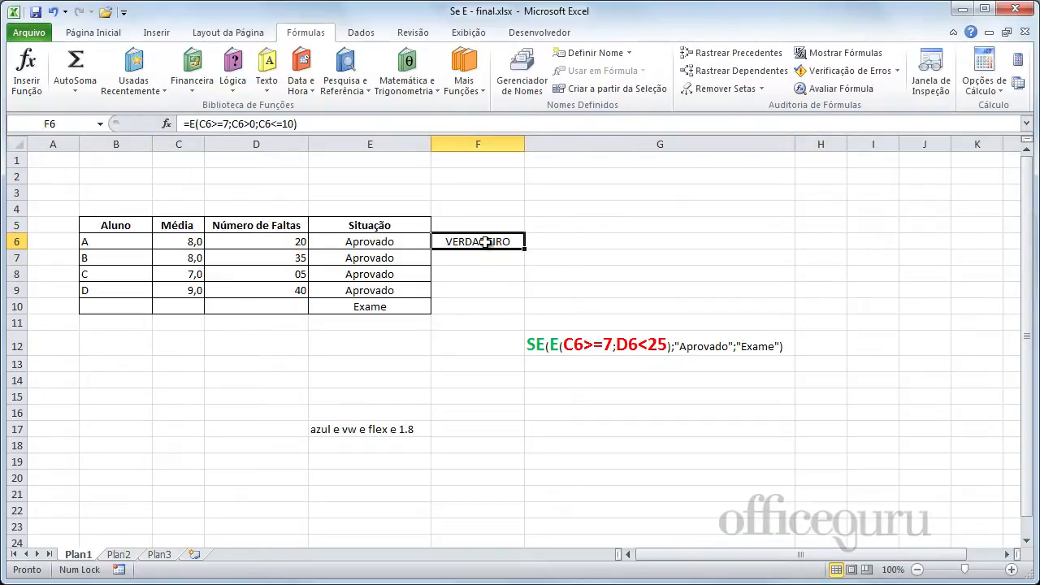
pyautogui.click(189, 243)
pyautogui.write('6')
pyautogui.press('Return')
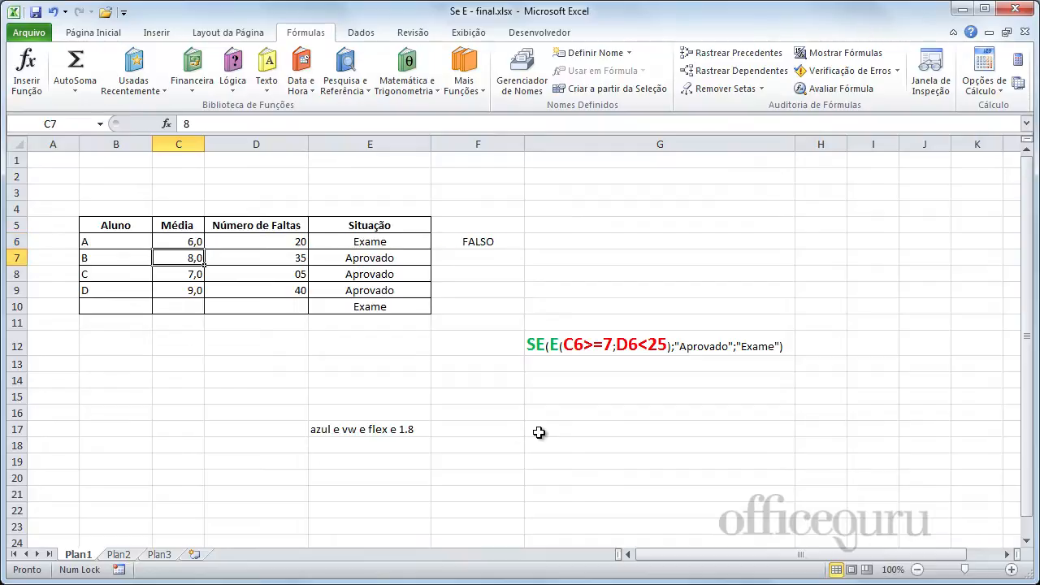
pyautogui.click(170, 242)
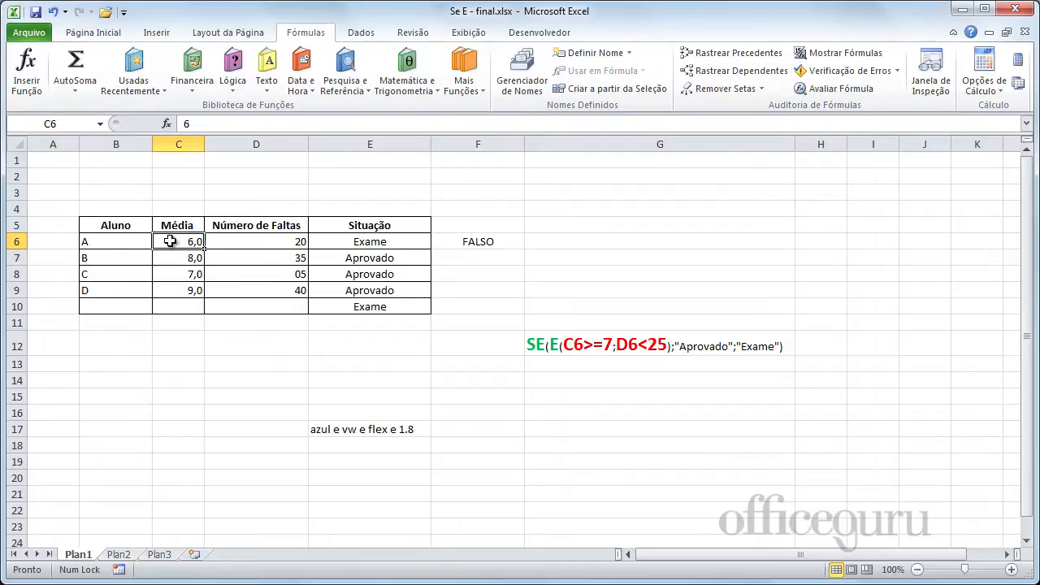
pyautogui.write('-4')
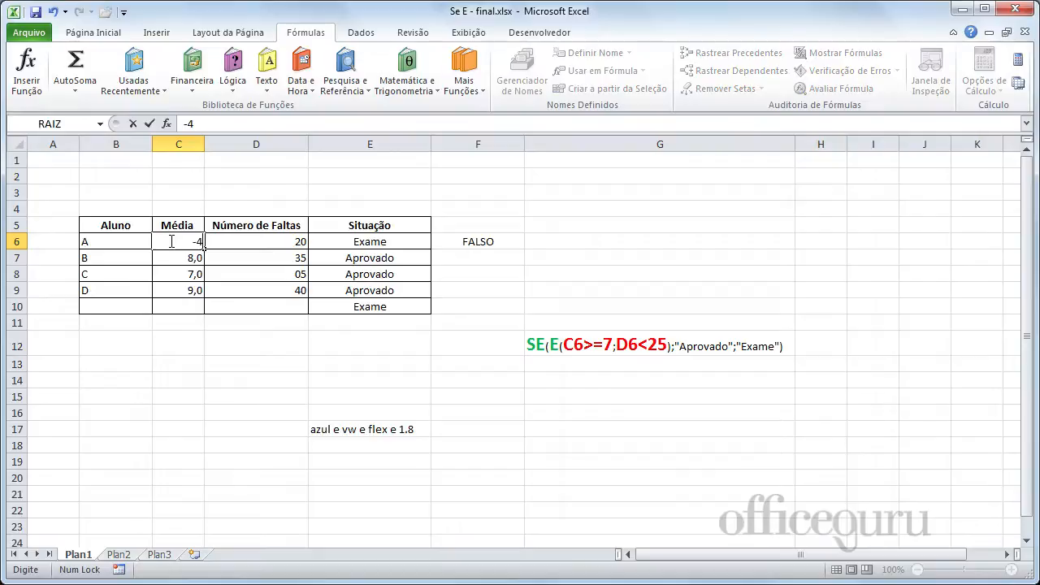
pyautogui.press('Return')
# Test the F6 formula with student A's average in C6 set to 12 and to 9.
pyautogui.click(170, 241)
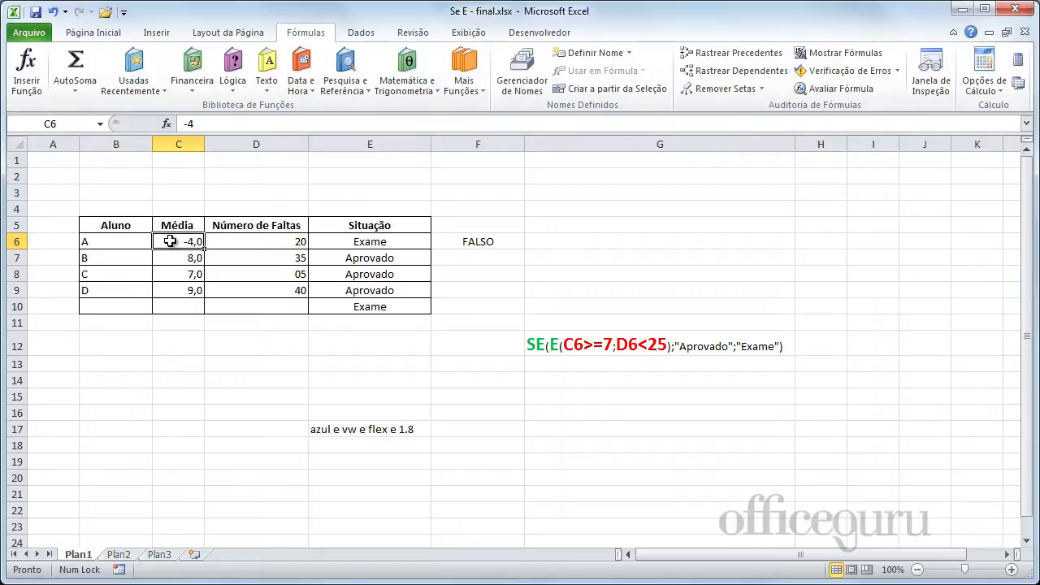
pyautogui.write('12')
pyautogui.press('Return')
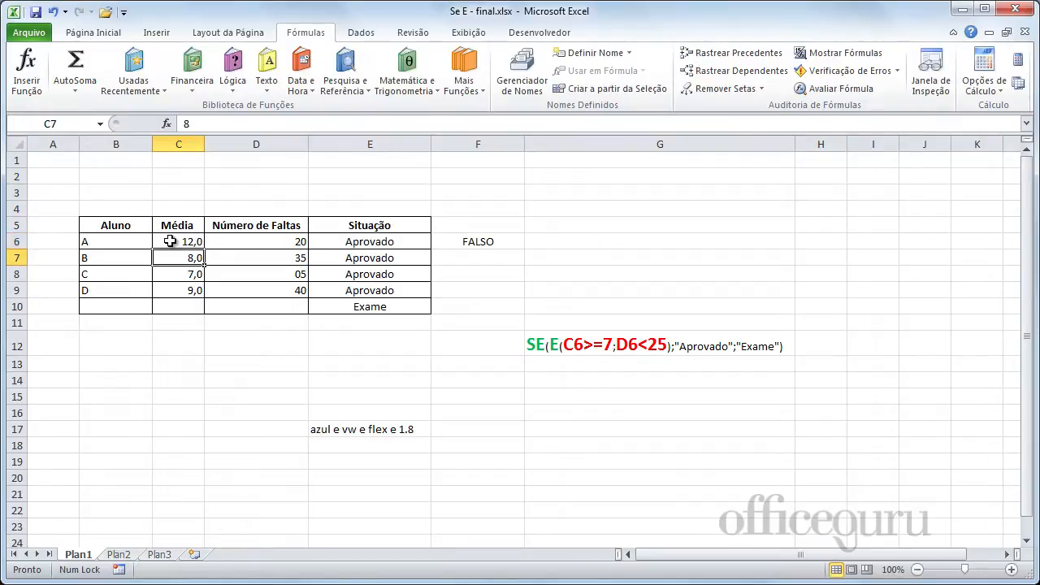
pyautogui.click(170, 242)
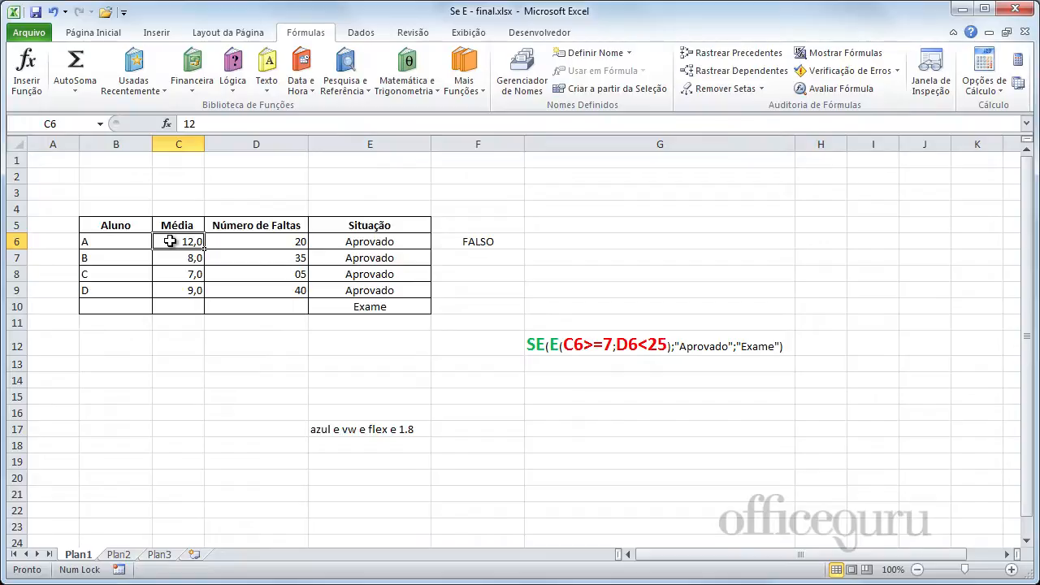
pyautogui.write('9')
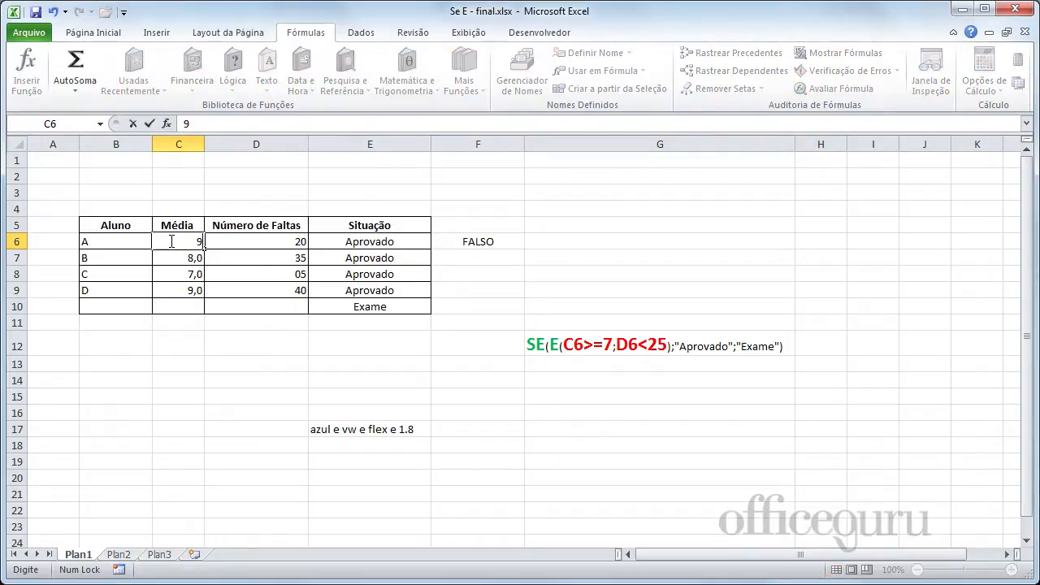
pyautogui.press('Return')
# Set student A's average in C6 to 10.
pyautogui.click(170, 242)
pyautogui.write('10')
pyautogui.press('Return')
pyautogui.press('Return')
pyautogui.press('Down')
pyautogui.press('Down')
pyautogui.press('Down')
pyautogui.press('Down')
pyautogui.press('Down')
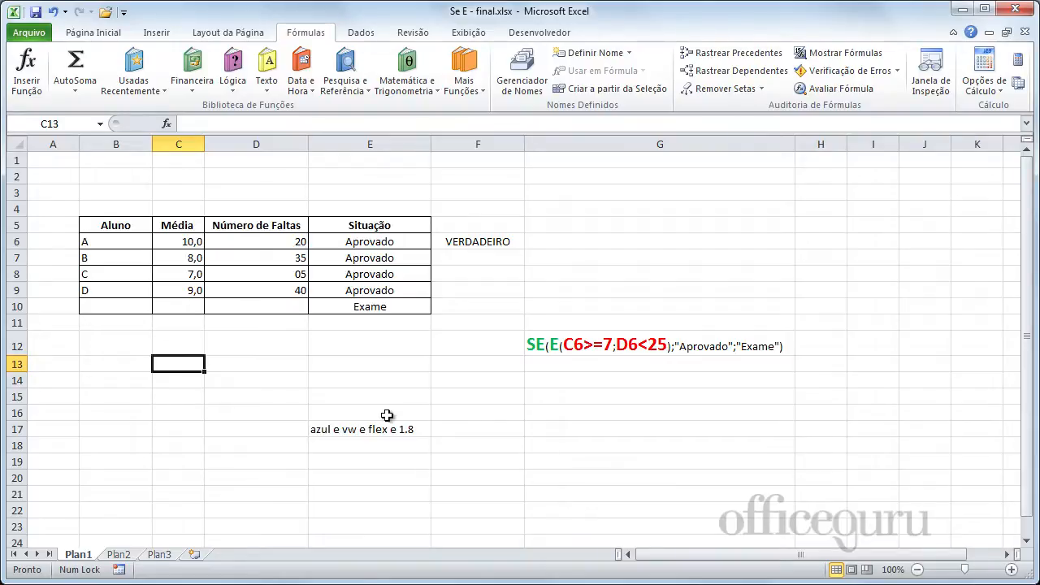
# Clear the example text in E17 and the test formula in F6.
pyautogui.click(365, 428)
pyautogui.press('Delete')
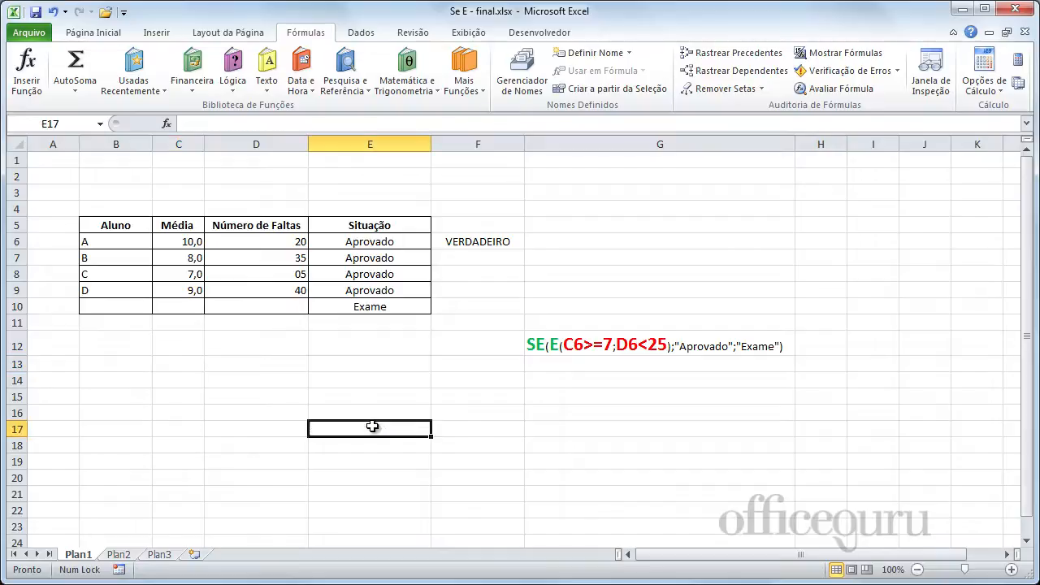
pyautogui.click(465, 239)
pyautogui.press('Delete')
pyautogui.click(366, 411)
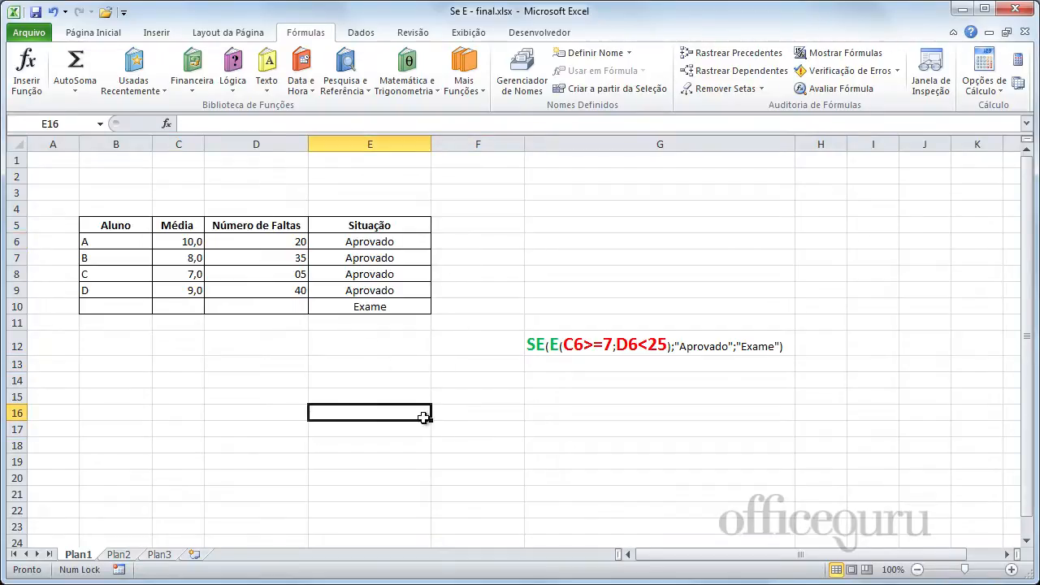
# Clear the Situação formulas in E6 to E10.
pyautogui.moveTo(372, 244); pyautogui.dragTo(378, 306)
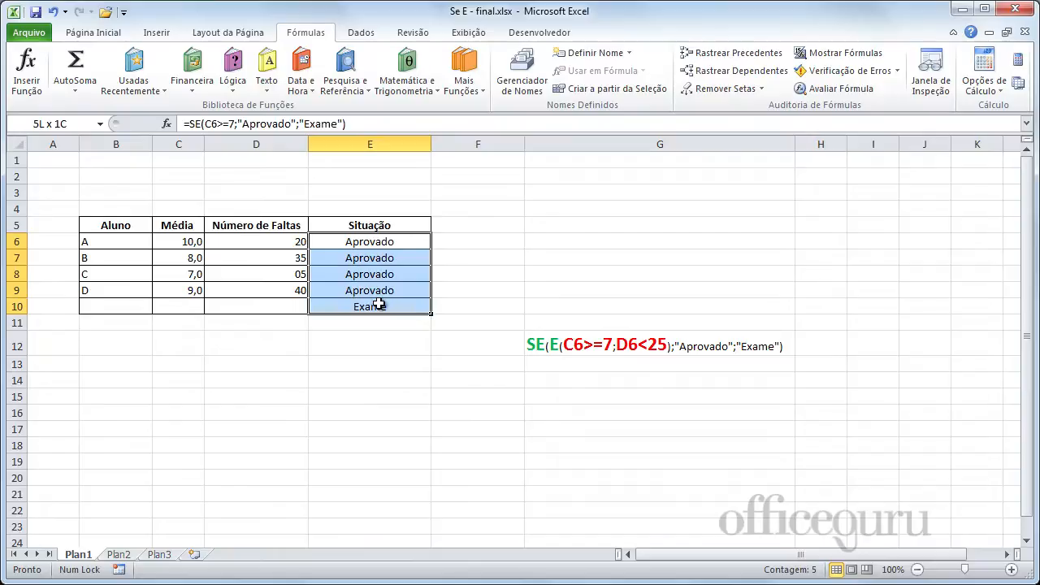
pyautogui.press('Delete')
pyautogui.click(396, 412)
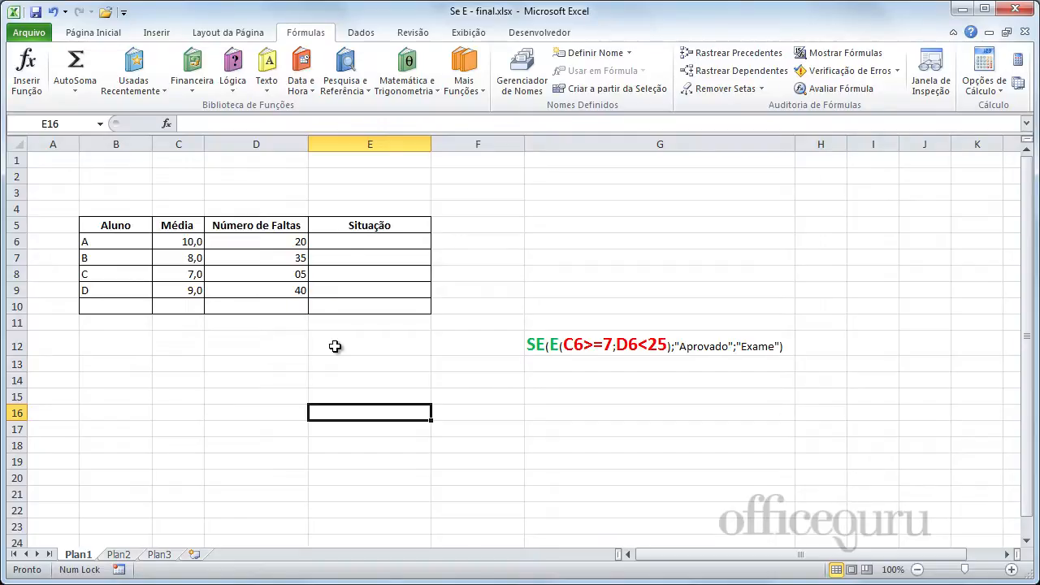
# Begin a formula in E6 with the E function nested as the logical test of SE.
pyautogui.click(368, 244)
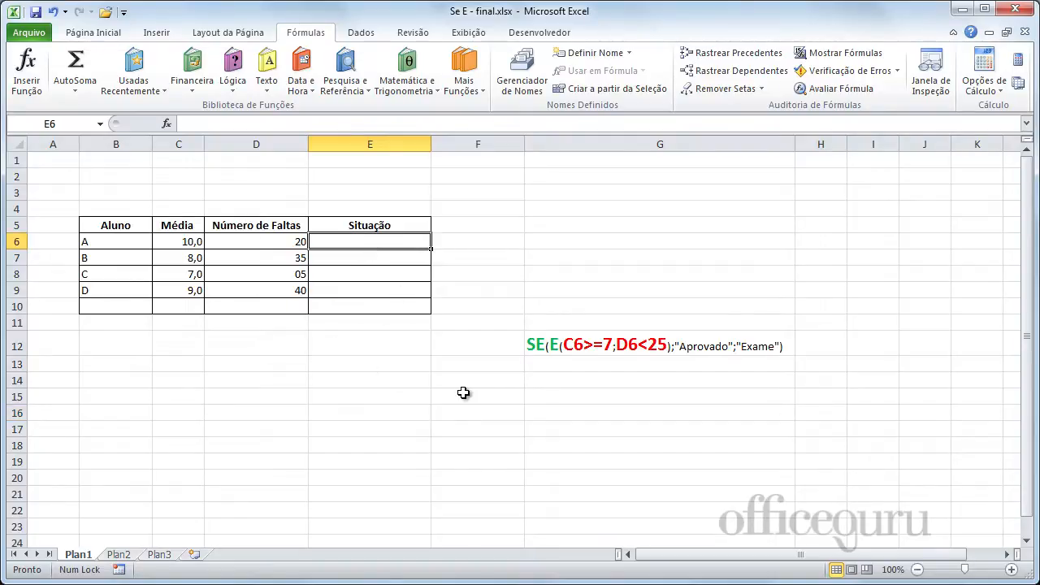
pyautogui.write('=')
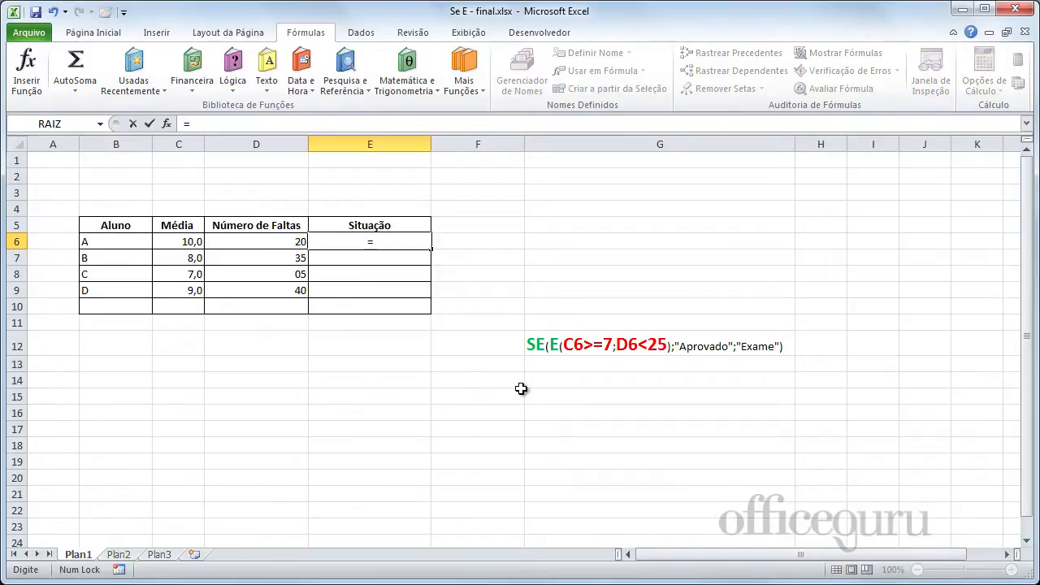
pyautogui.write('SE')
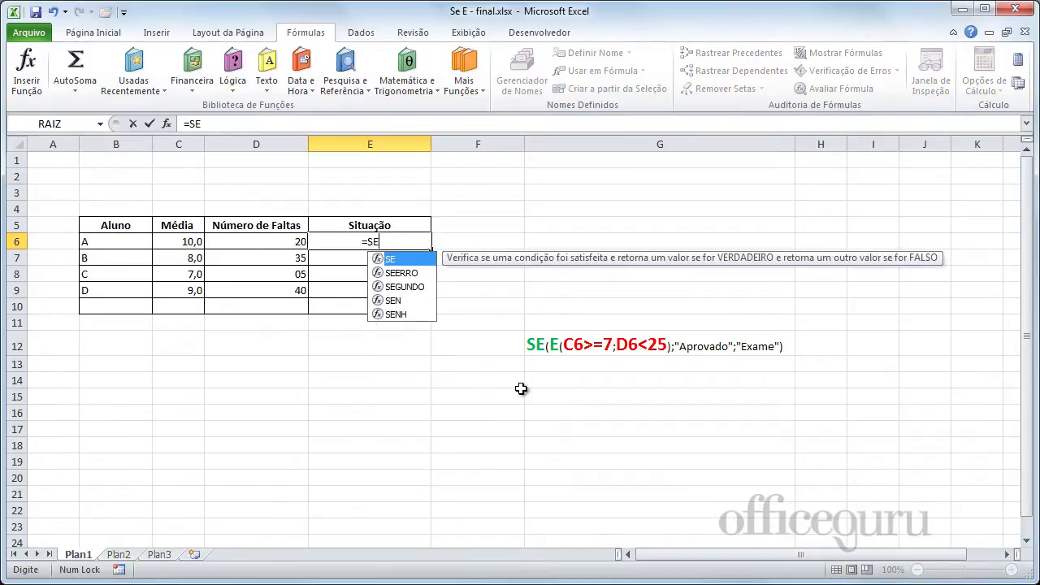
pyautogui.write('(')
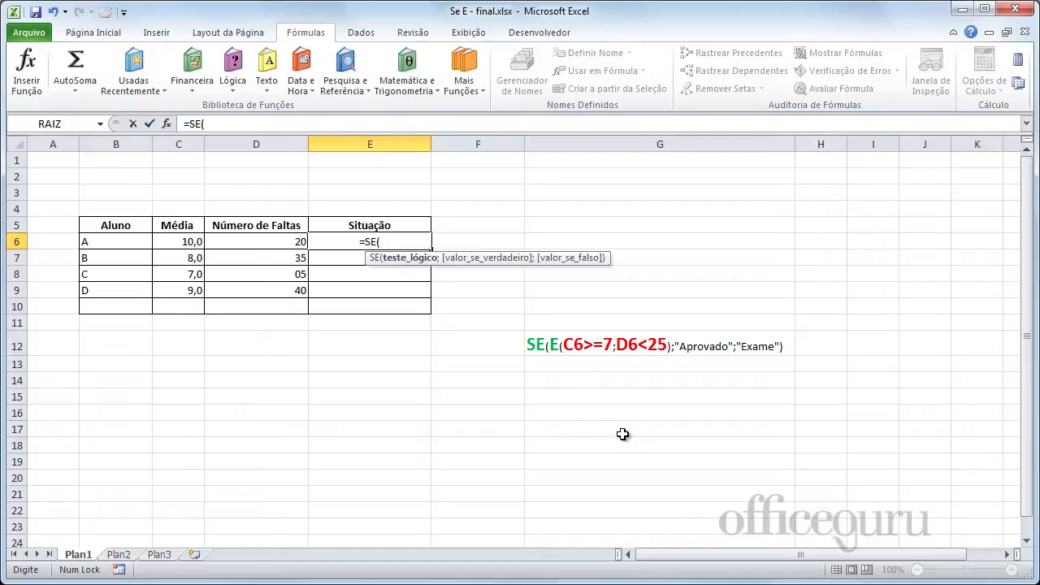
pyautogui.write('E')
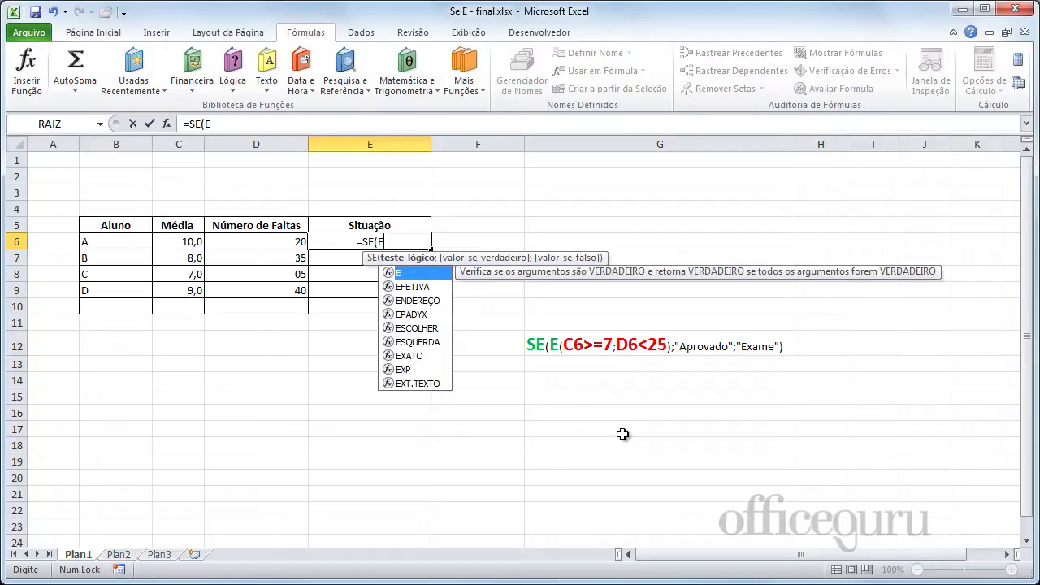
pyautogui.write('(')
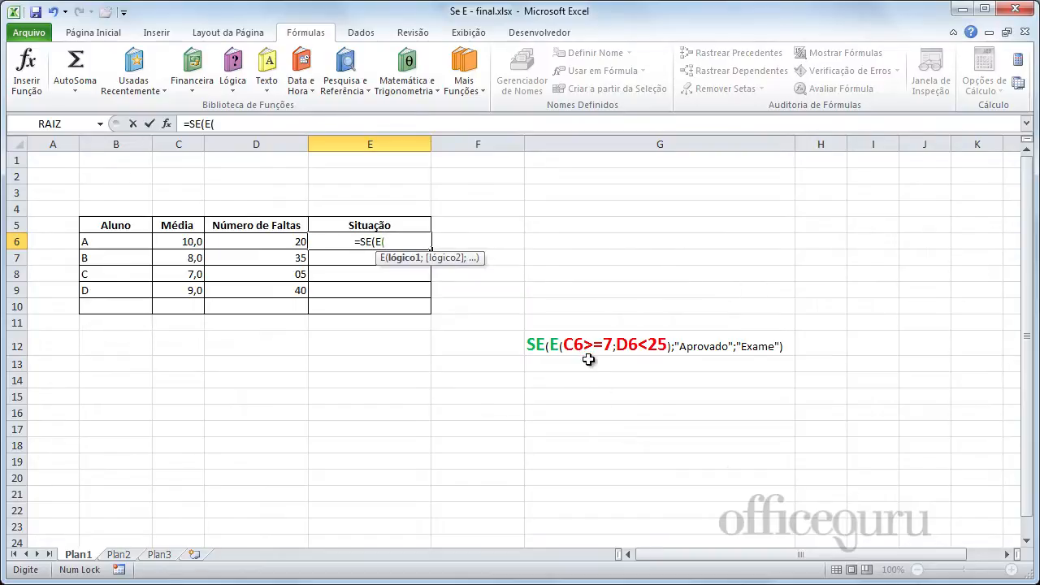
# Enter C6>=7 and D6<=25 as the two conditions of the E function in E6 and close it.
pyautogui.click(192, 242)
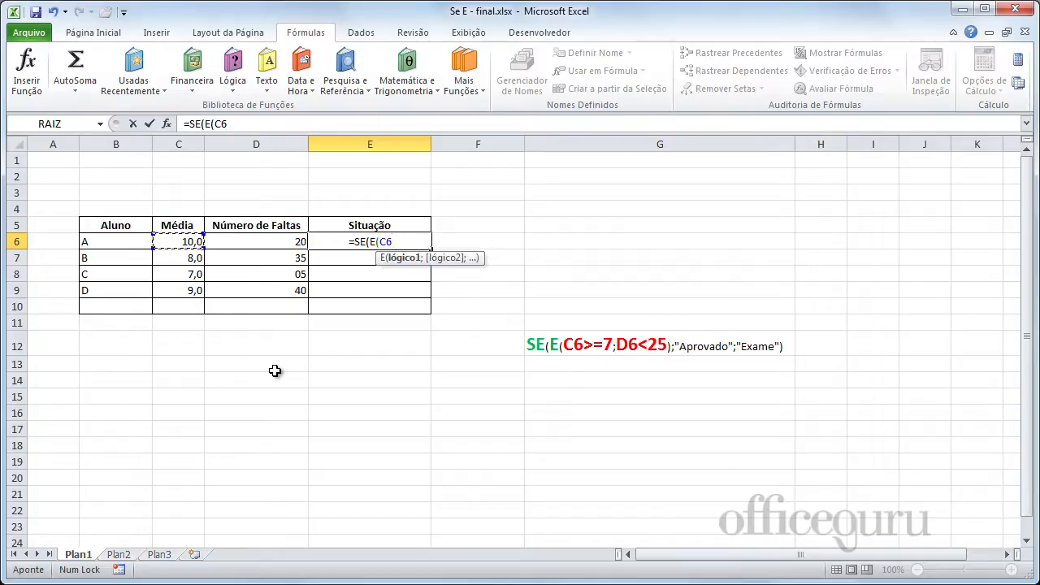
pyautogui.write('>=')
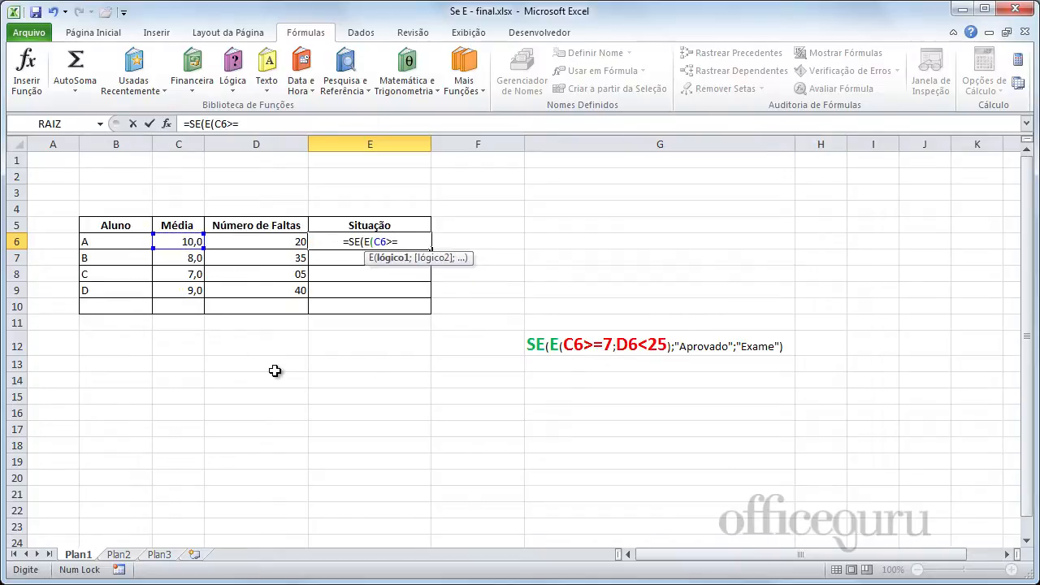
pyautogui.write('7')
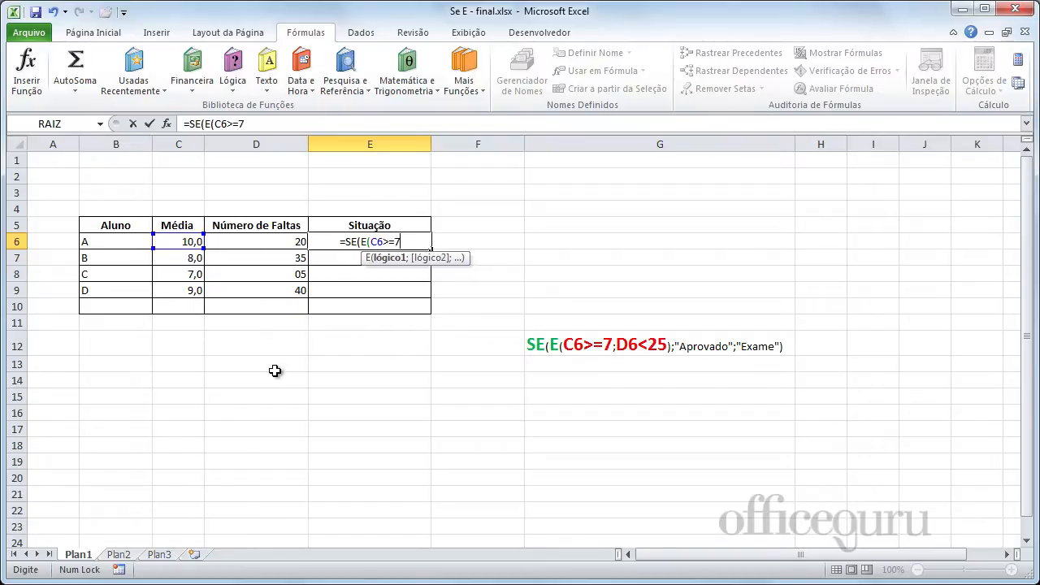
pyautogui.write(';')
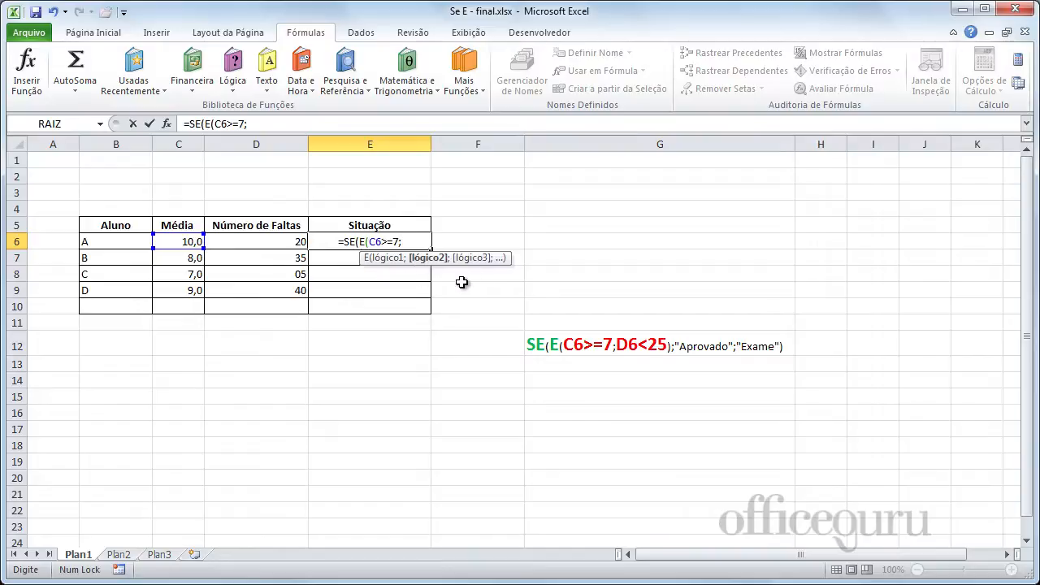
pyautogui.click(261, 240)
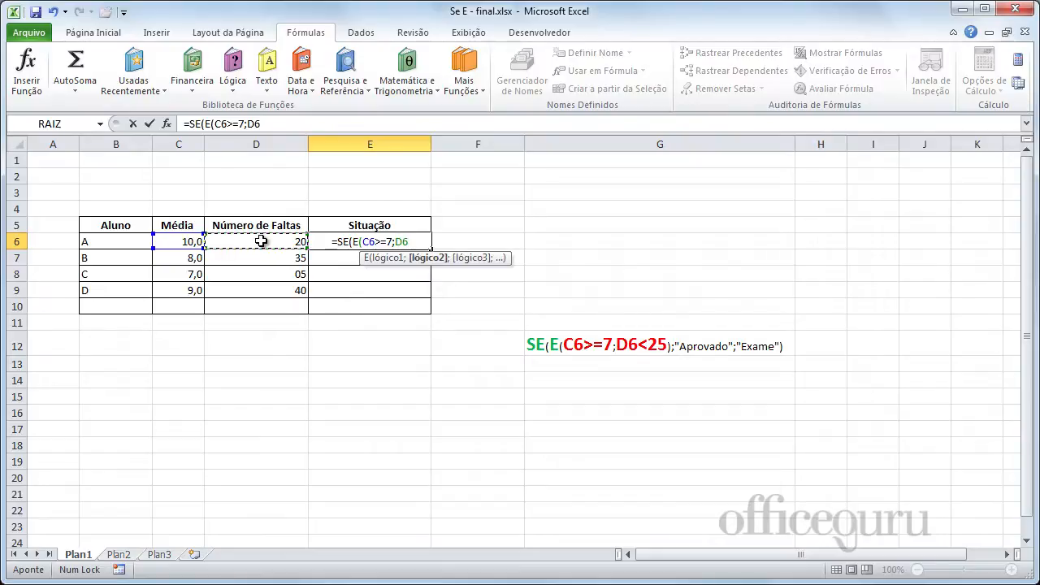
pyautogui.write('<=')
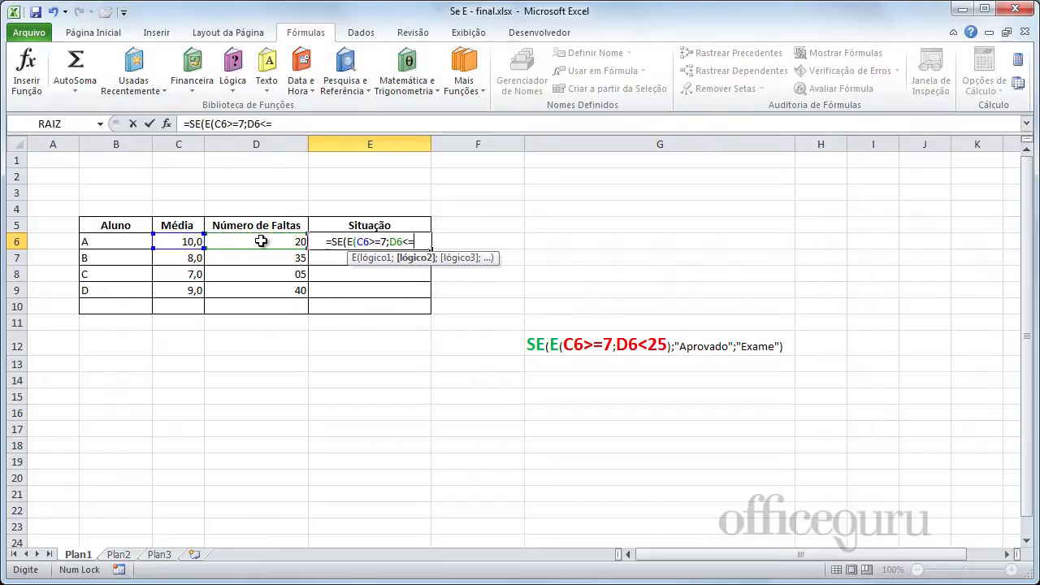
pyautogui.write('25')
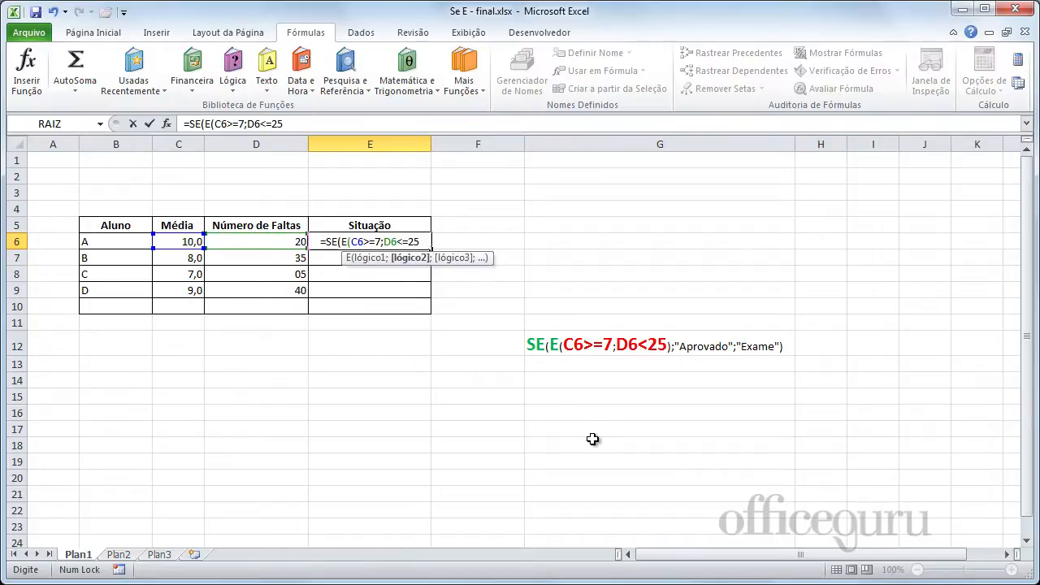
pyautogui.write(')')
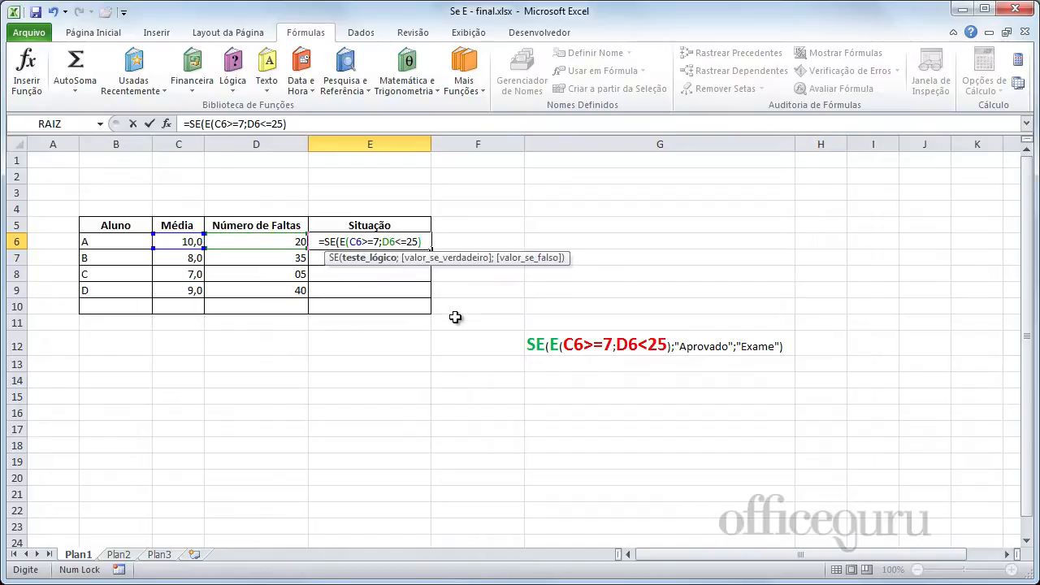
# Add "Aprovado" as the value if true of the SE formula in E6.
pyautogui.write(';')
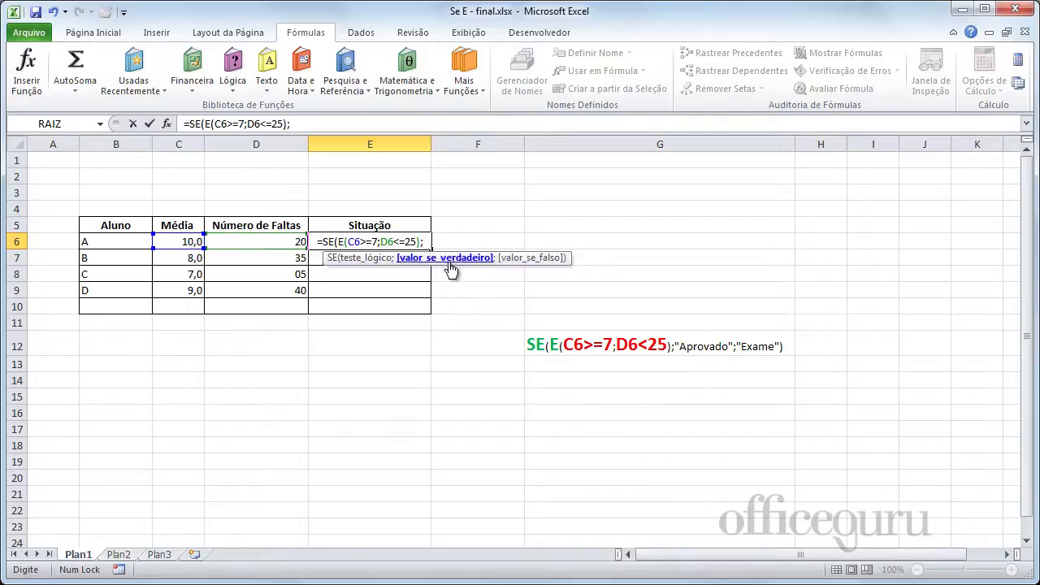
pyautogui.write('"')
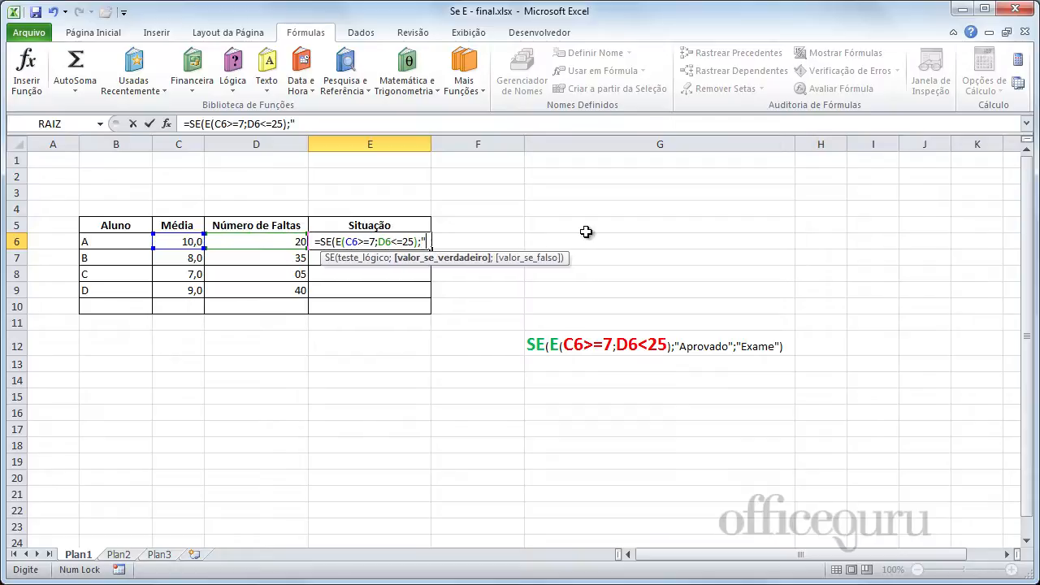
pyautogui.write('Ap')
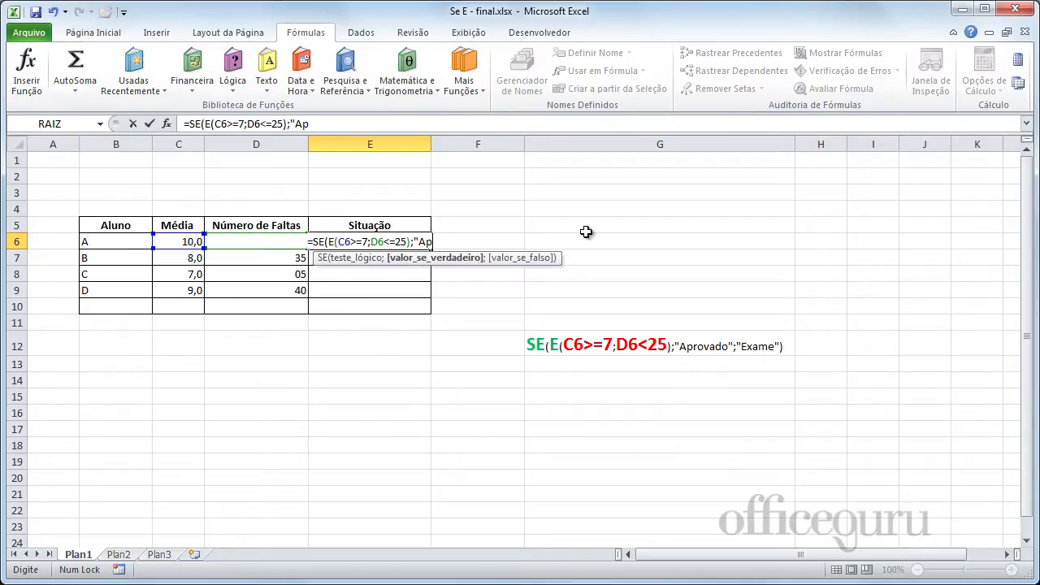
pyautogui.write('r')
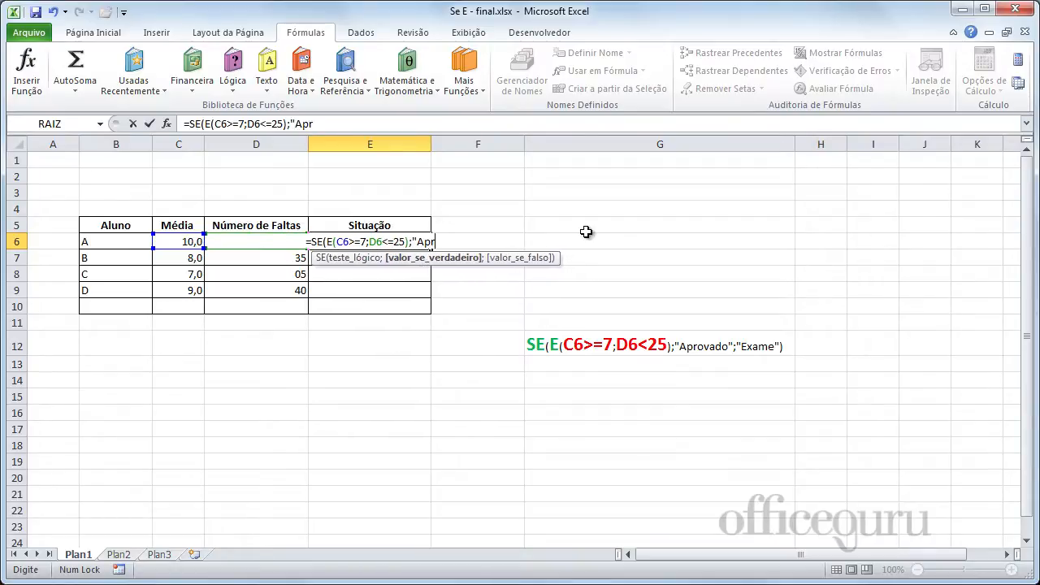
pyautogui.write('ovado')
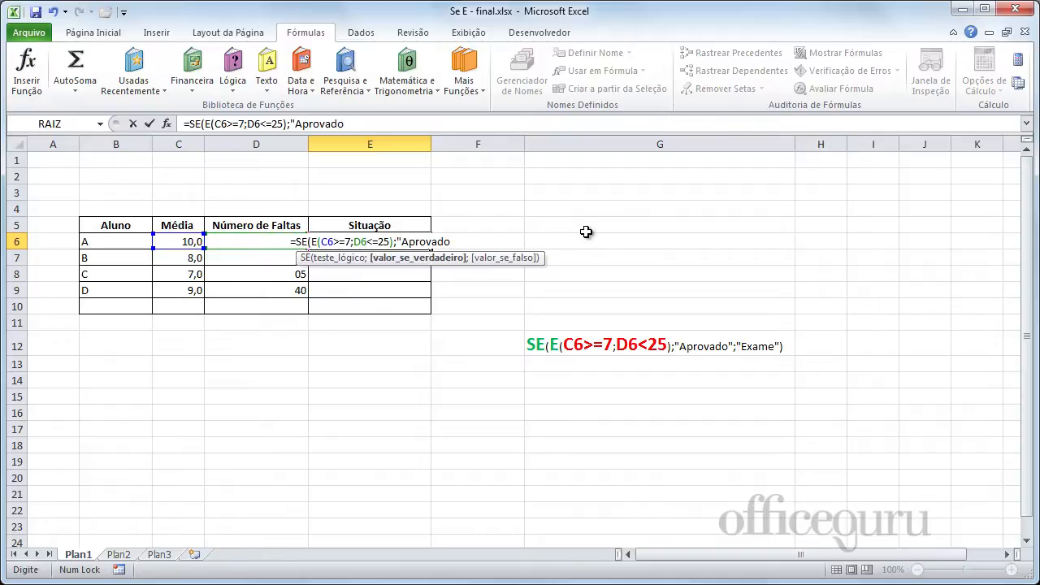
pyautogui.write('";')
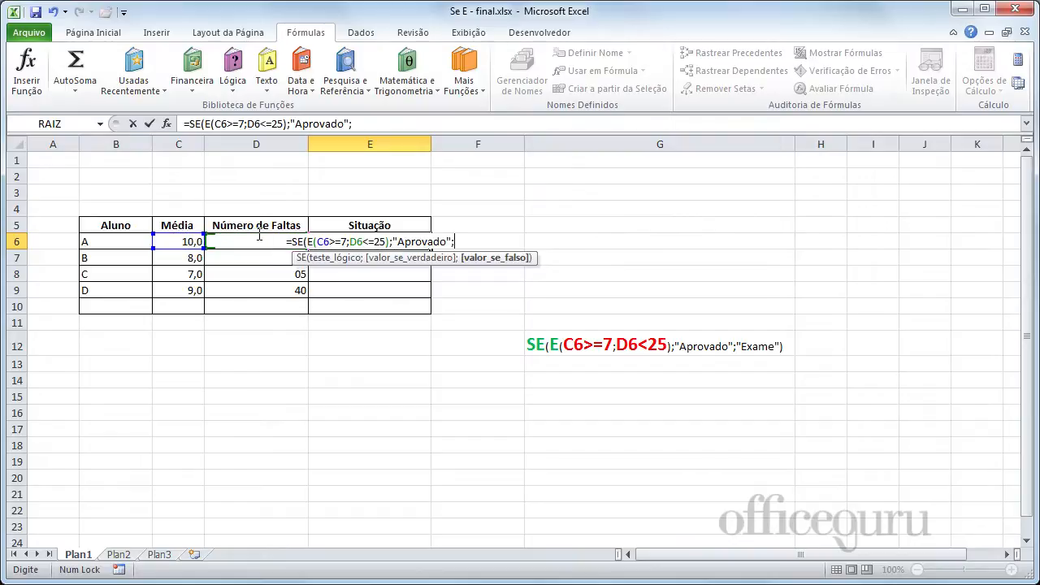
# Add "Exame" as the value if false, close the SE formula in E6 and submit it.
pyautogui.write('"')
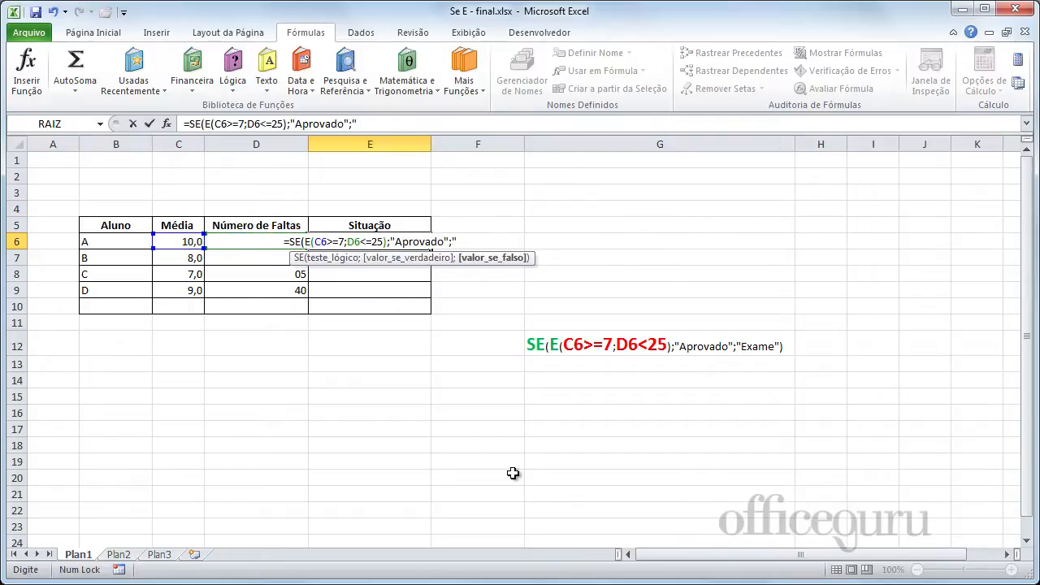
pyautogui.write('Exame')
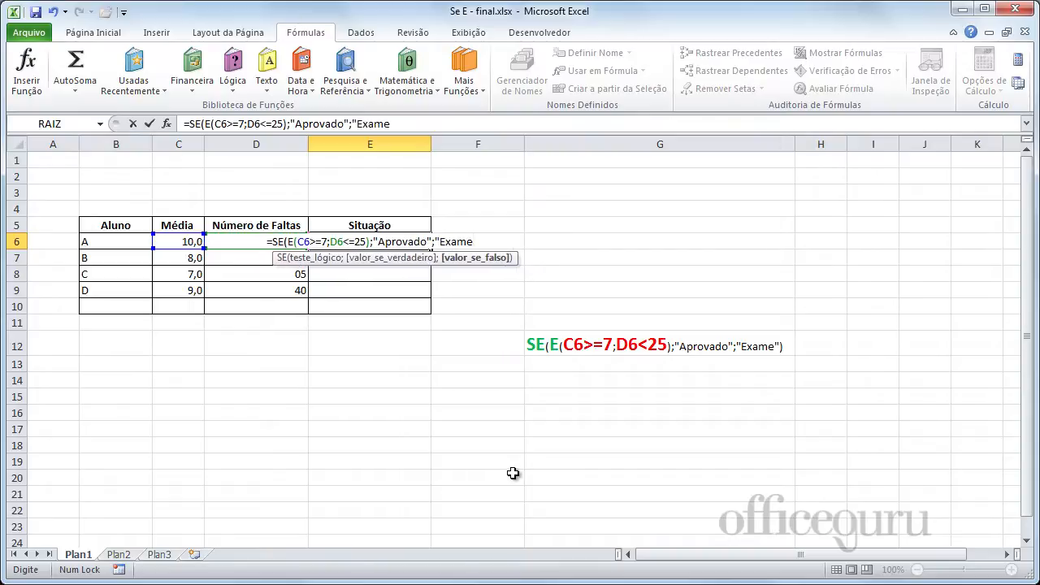
pyautogui.write('")')
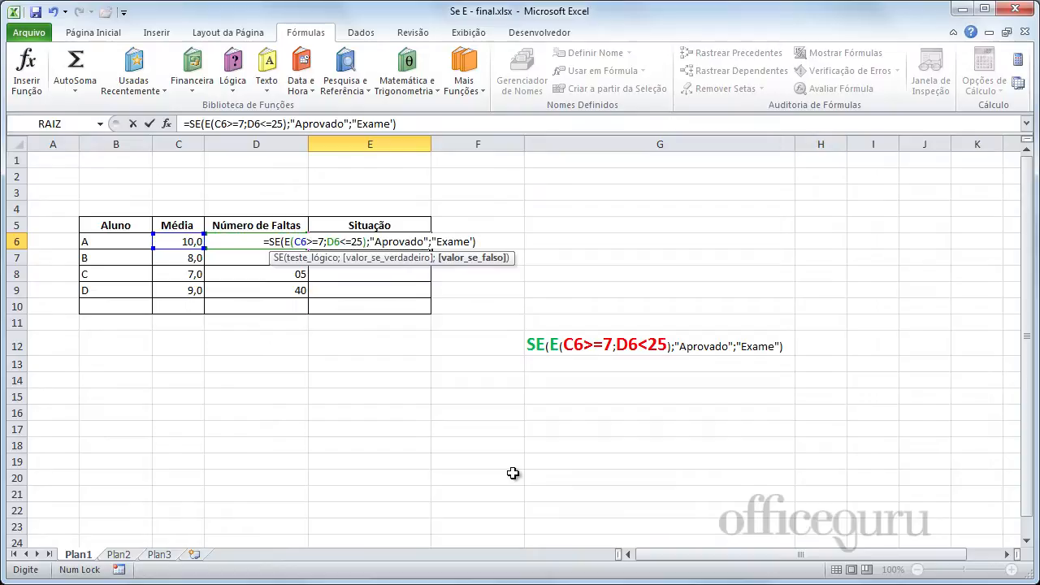
pyautogui.press('Return')
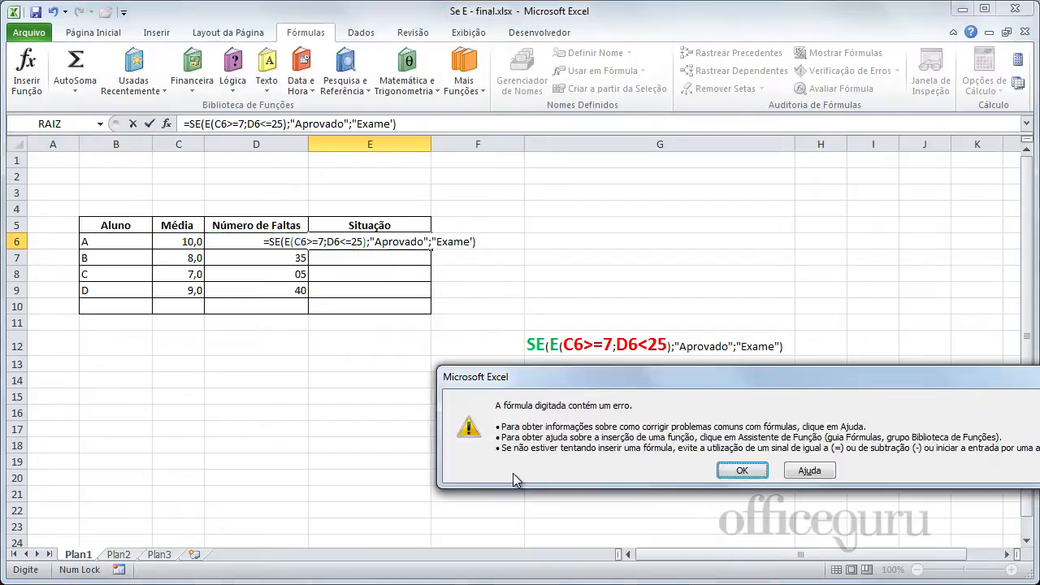
pyautogui.press('Return')
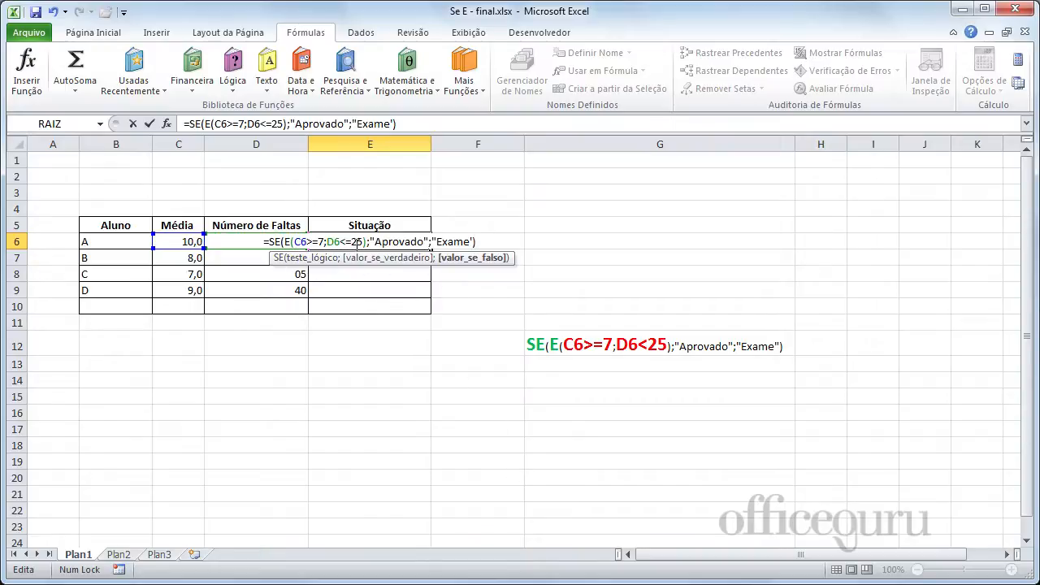
# Correct the closing quotation mark after Exame to a double quote and enter the formula in E6.
pyautogui.click(473, 241)
pyautogui.press('BackSpace')
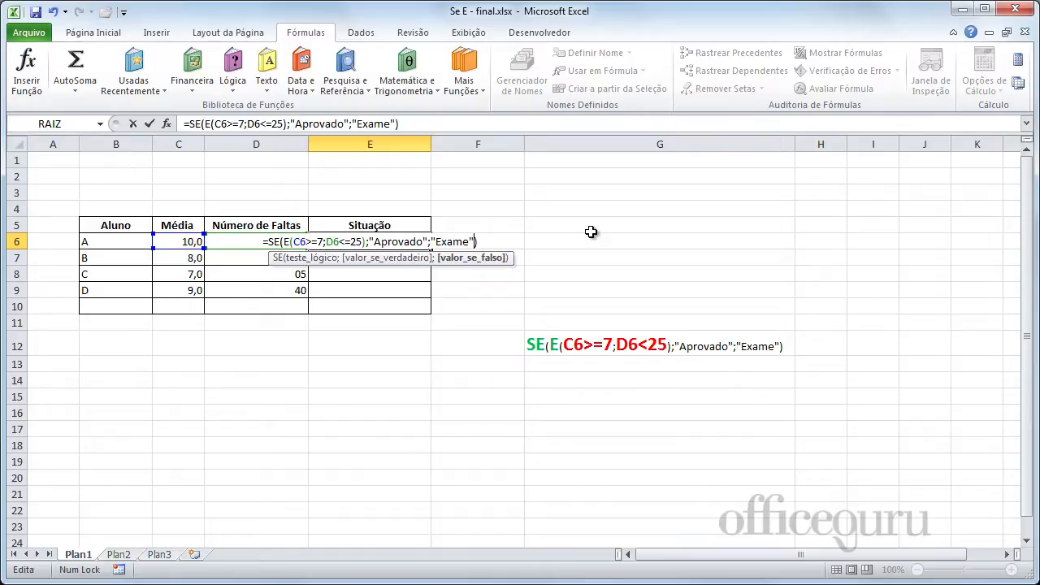
pyautogui.press('Return')
pyautogui.press('Down')
pyautogui.press('Down')
pyautogui.press('Down')
pyautogui.press('Down')
pyautogui.press('Down')
pyautogui.press('Down')
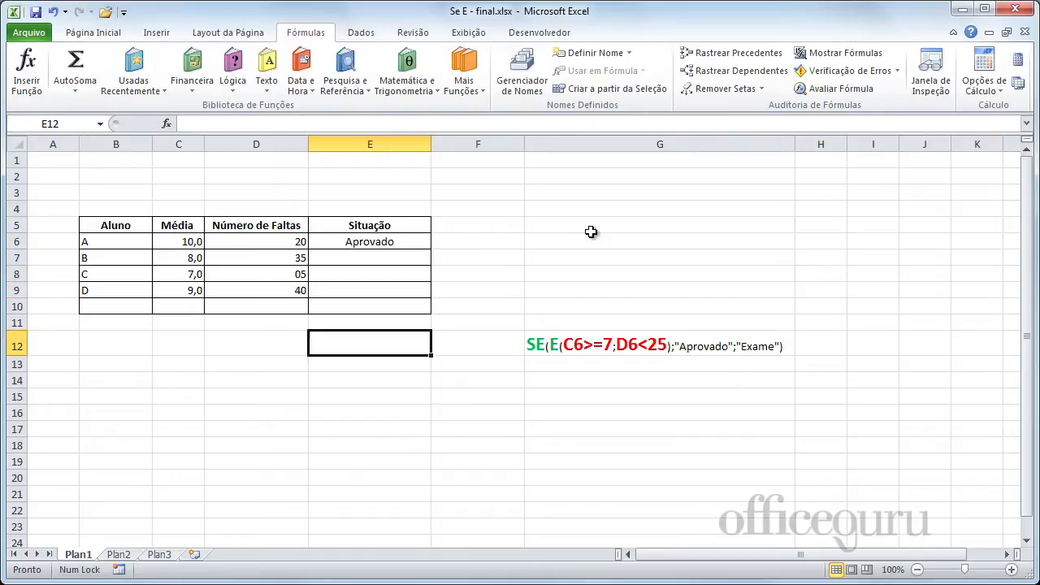
# Copy the Situação formula from E6 down through E10.
pyautogui.click(277, 242)
pyautogui.click(193, 245)
pyautogui.click(399, 241)
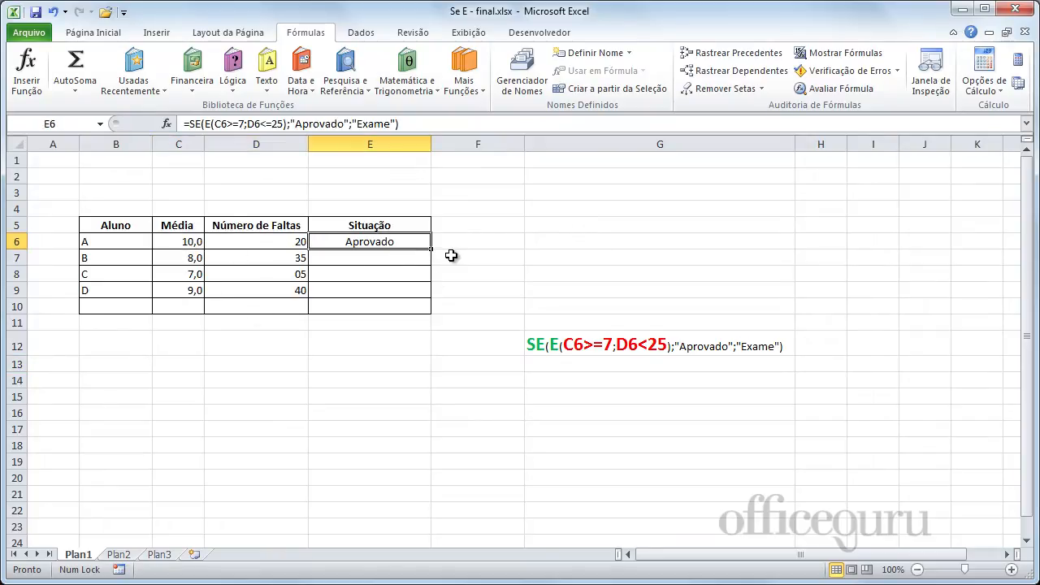
pyautogui.moveTo(431, 248); pyautogui.dragTo(435, 314)
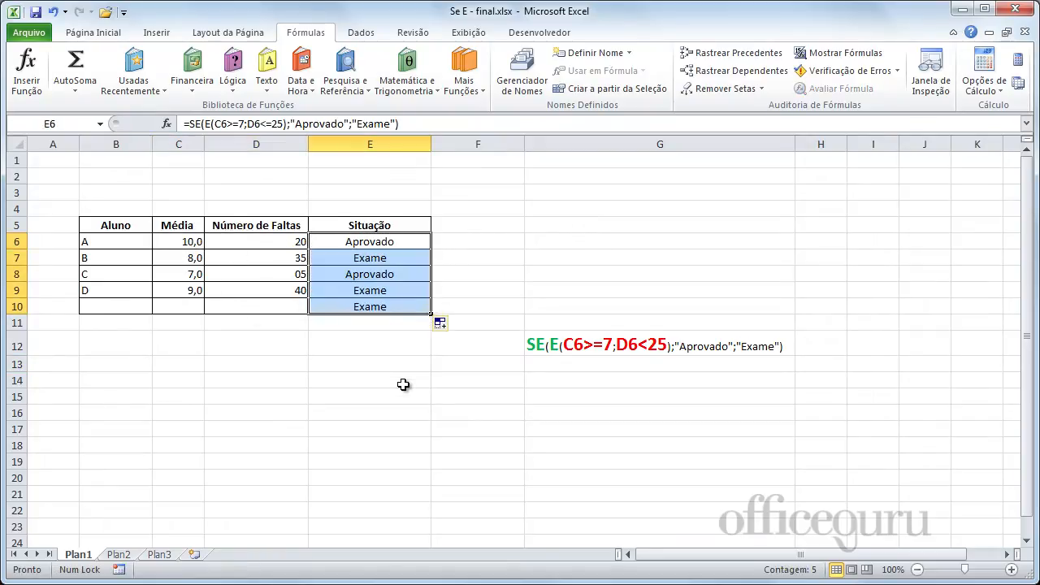
pyautogui.click(404, 384)
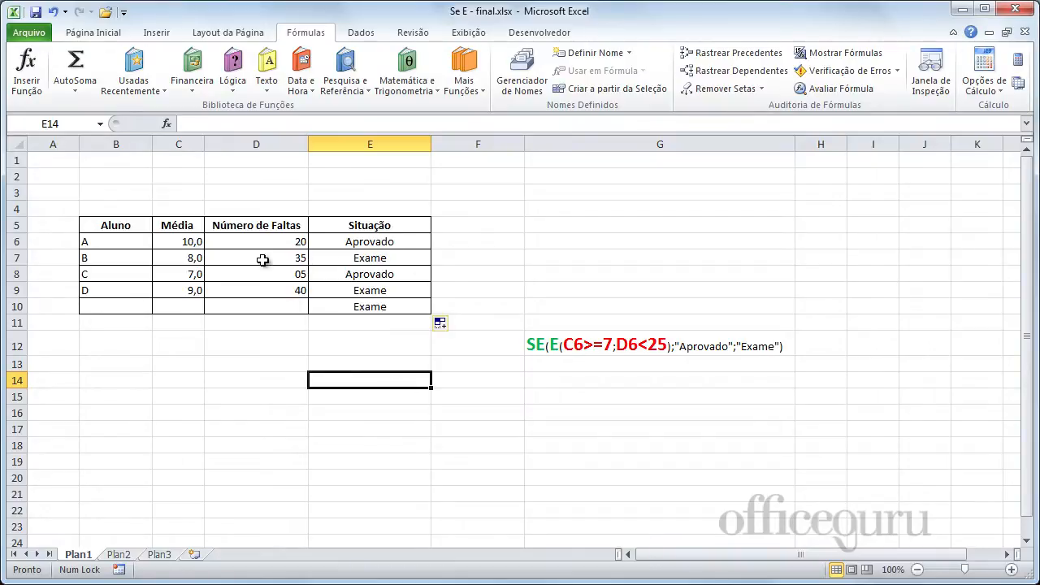
# Check the averages and absences of students B, C and D and the empty row against their Situação results.
pyautogui.click(181, 259)
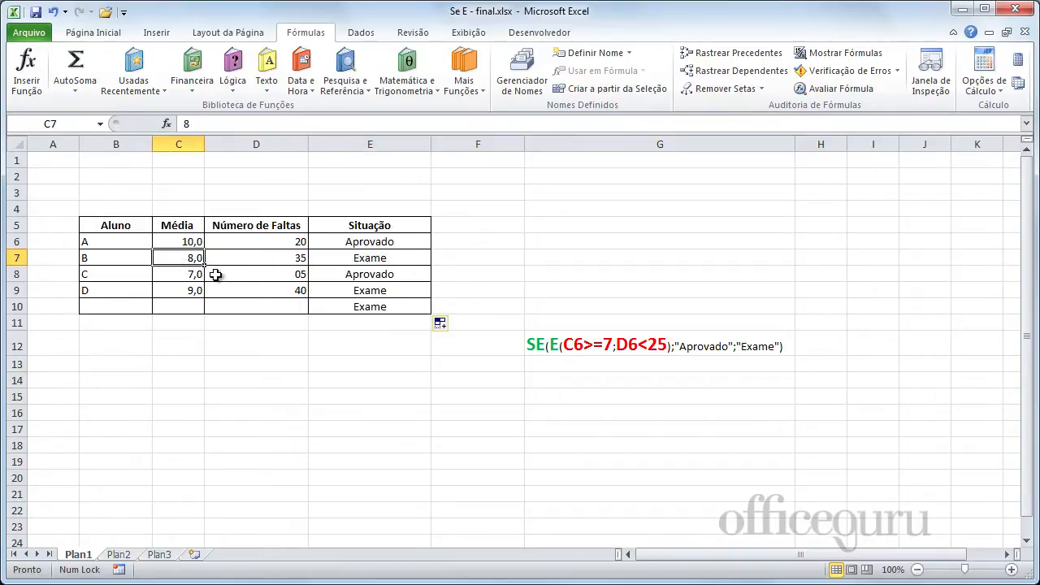
pyautogui.click(247, 260)
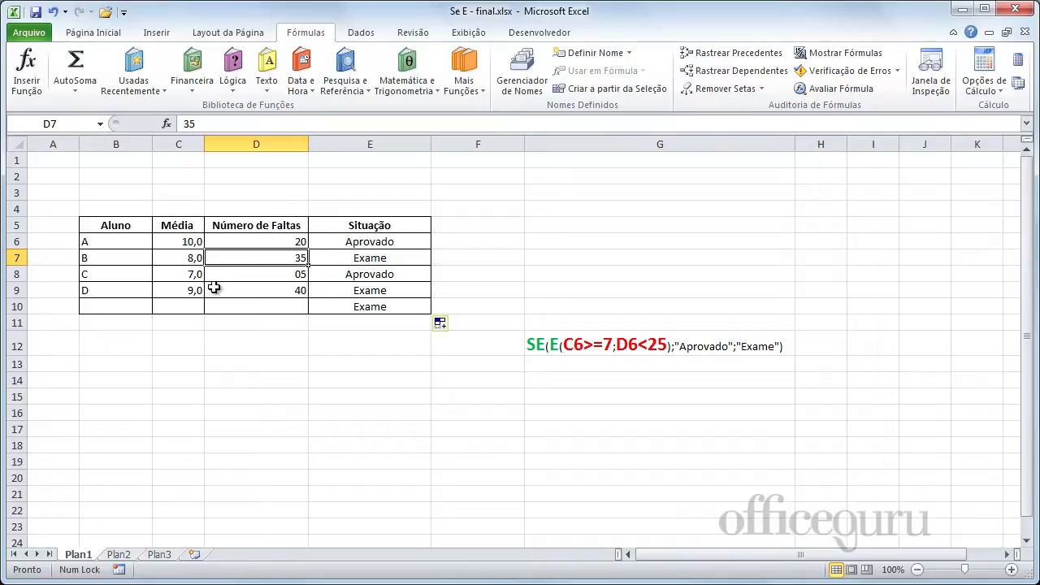
pyautogui.click(191, 274)
pyautogui.click(285, 280)
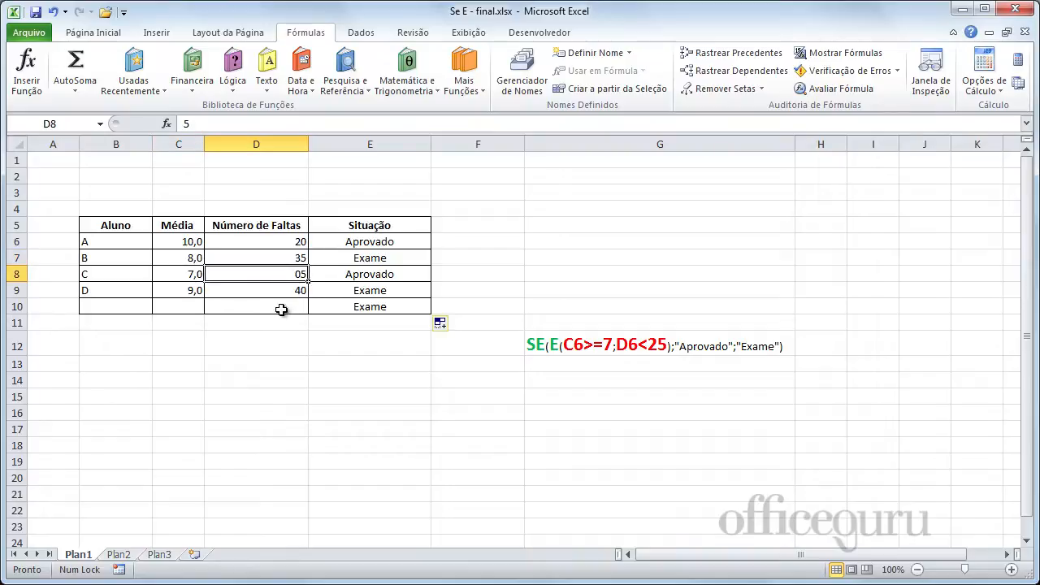
pyautogui.click(194, 293)
pyautogui.click(287, 295)
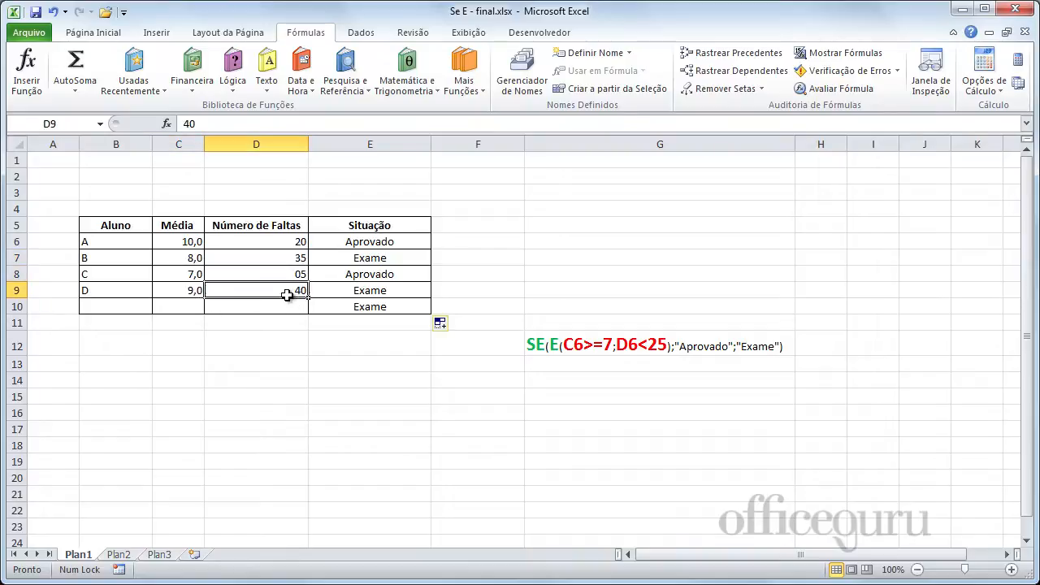
pyautogui.click(340, 348)
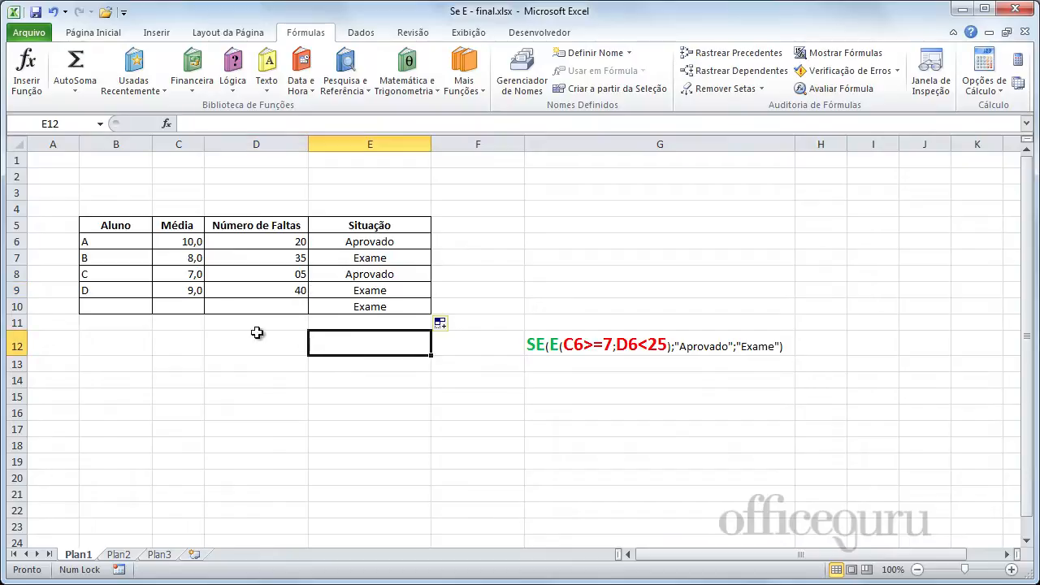
pyautogui.click(287, 314)
pyautogui.click(362, 309)
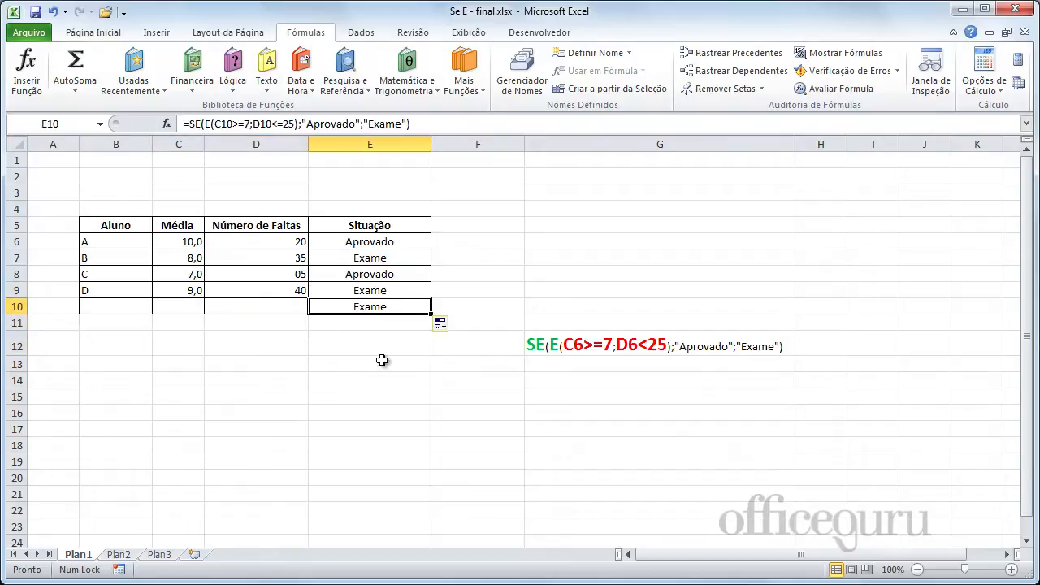
pyautogui.click(387, 387)
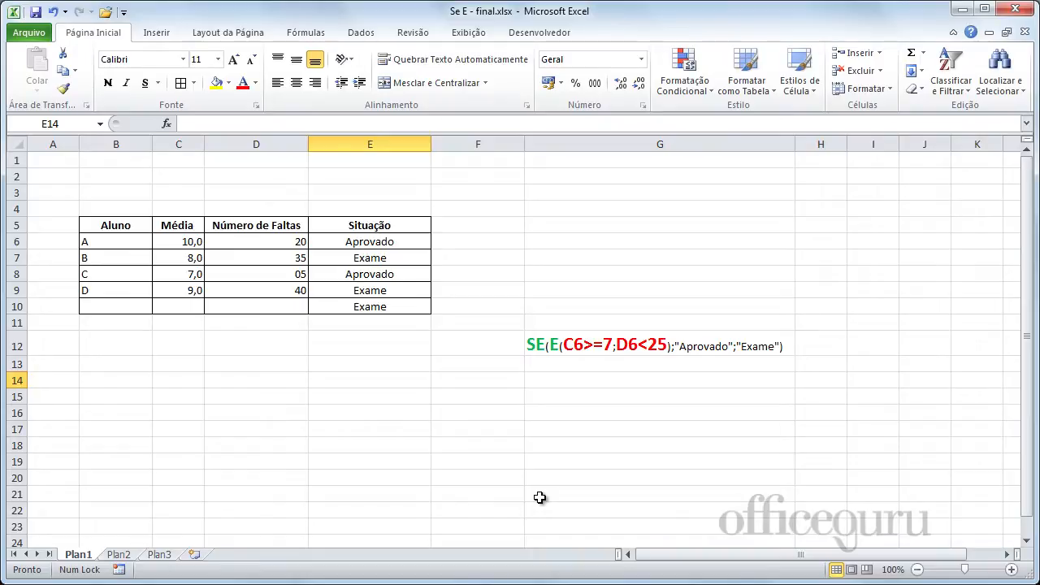
# On sheet Plan2, examine the age and sex conditions of the Homens retirement formulas in F7 to F11.
pyautogui.click(119, 554)
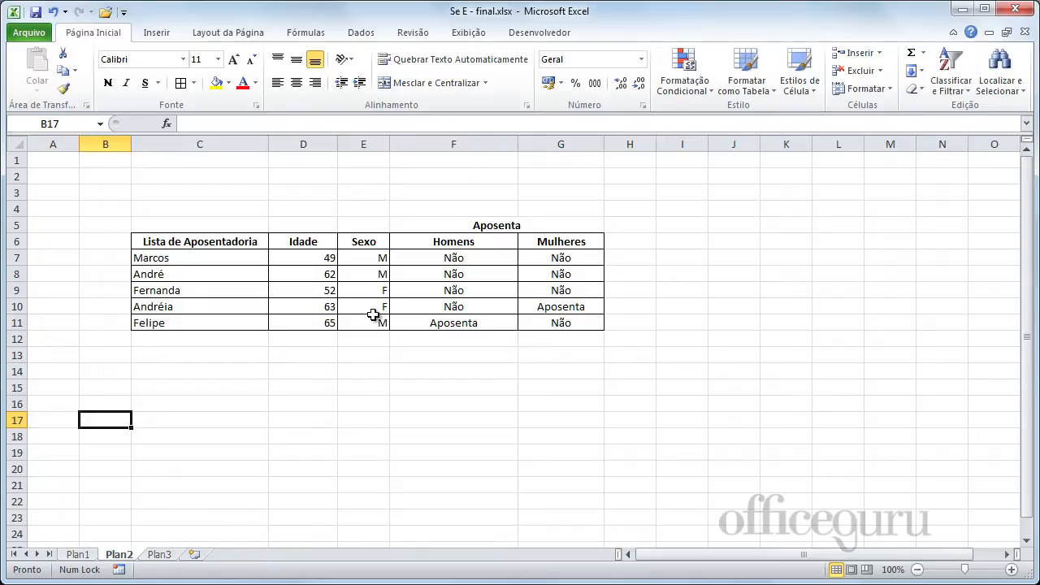
pyautogui.moveTo(448, 254); pyautogui.dragTo(457, 323)
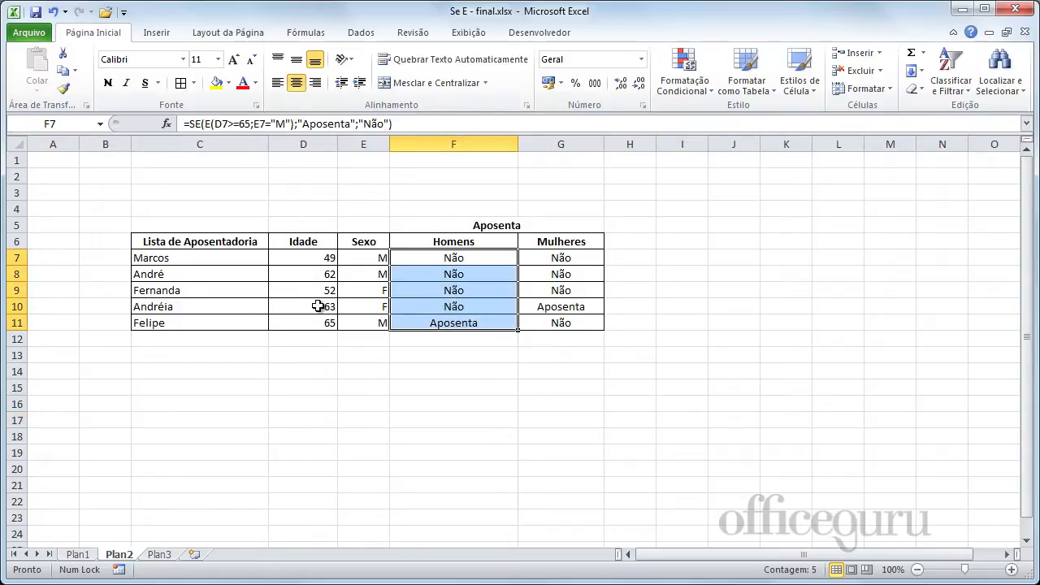
pyautogui.doubleClick(423, 260)
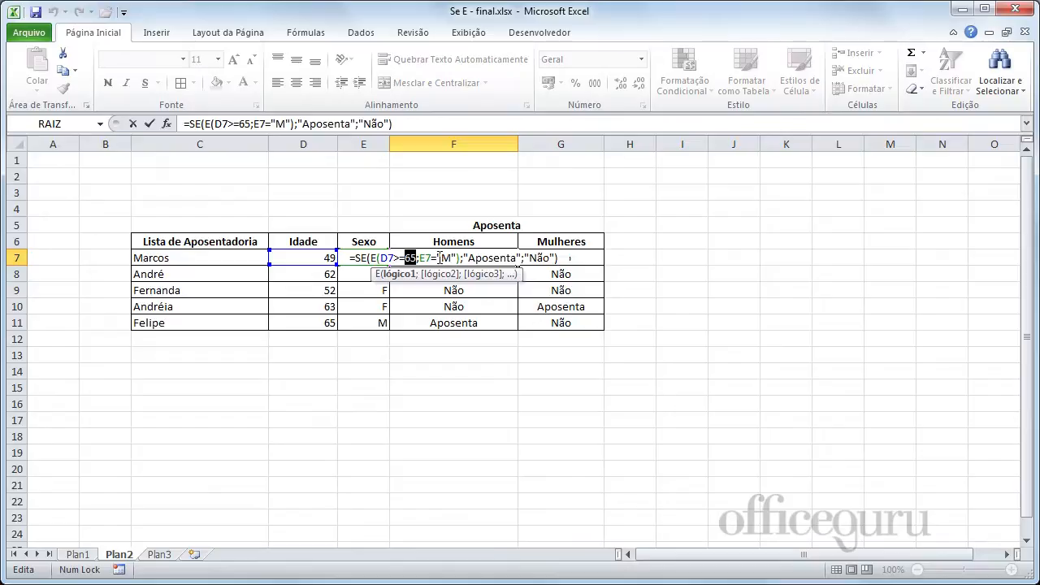
pyautogui.moveTo(437, 258); pyautogui.dragTo(453, 258)
pyautogui.press('Return')
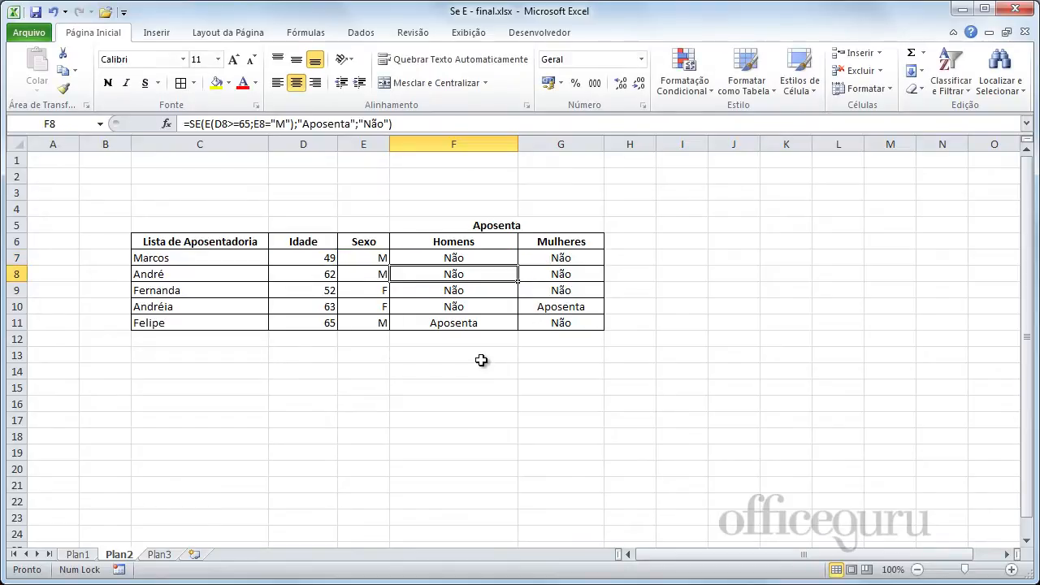
pyautogui.press('Down')
pyautogui.press('Down')
pyautogui.press('Down')
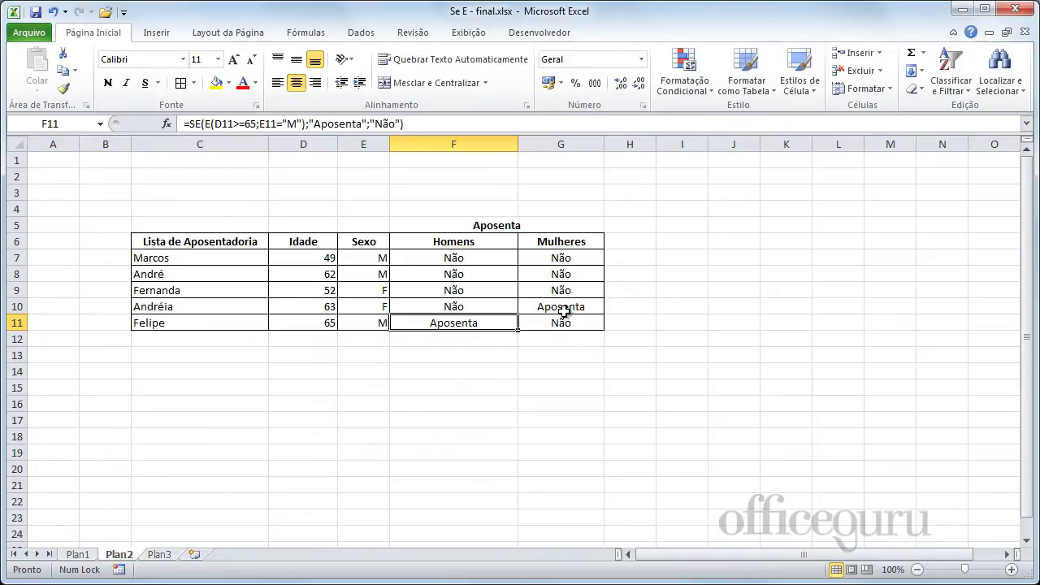
# Examine the age and sex conditions of the Mulheres retirement formulas, starting from G7.
pyautogui.click(581, 257)
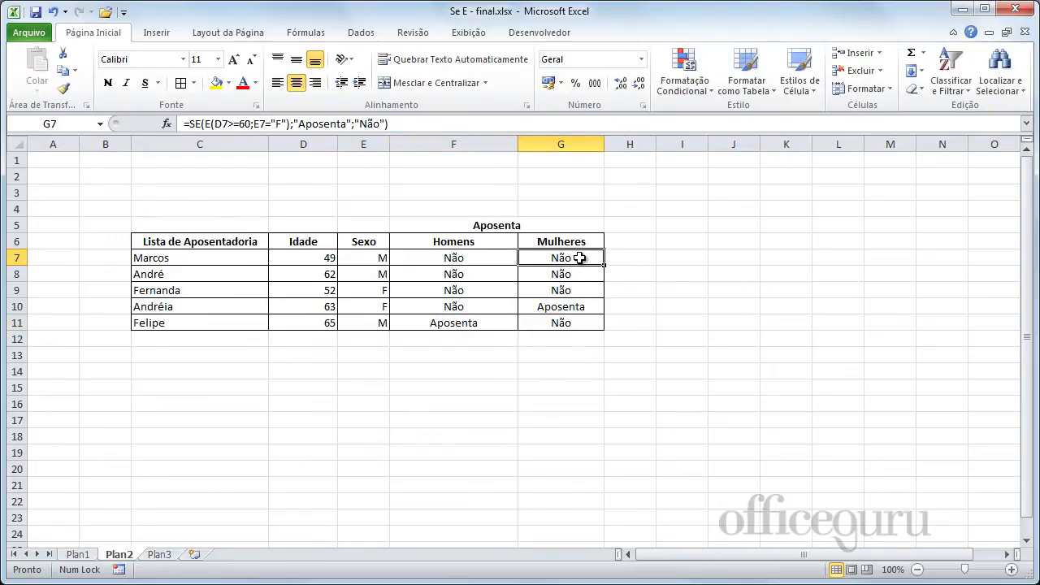
pyautogui.doubleClick(560, 258)
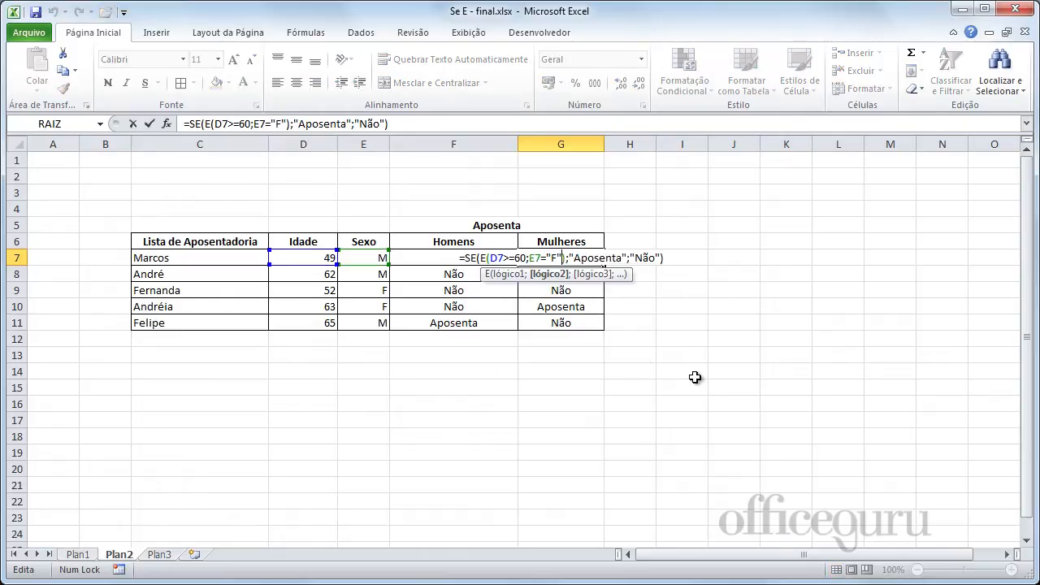
pyautogui.press('Return')
pyautogui.press('Down')
pyautogui.press('Down')
pyautogui.press('Down')
pyautogui.press('Down')
pyautogui.press('Down')
pyautogui.press('Down')
pyautogui.press('Down')
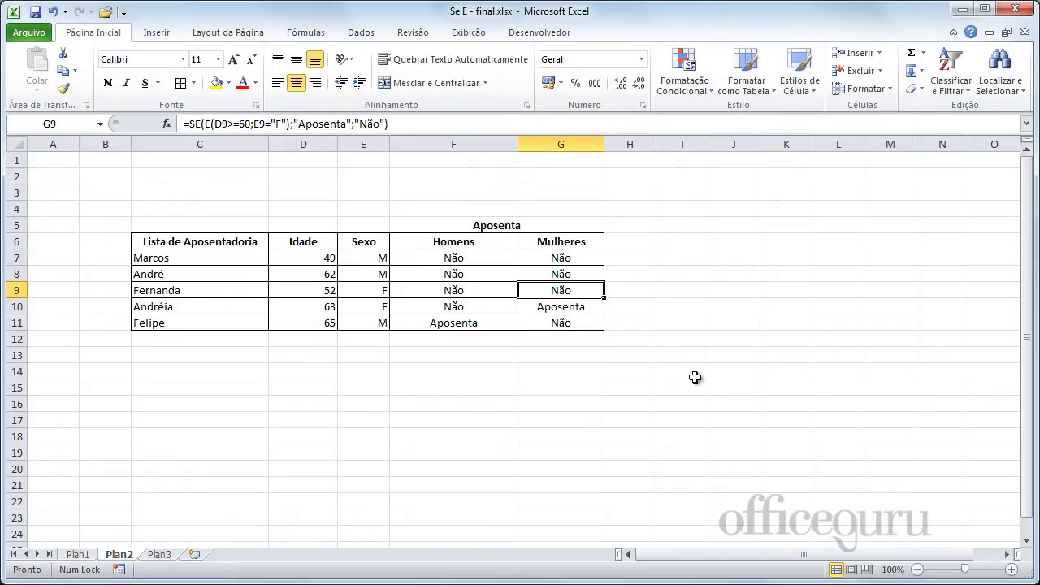